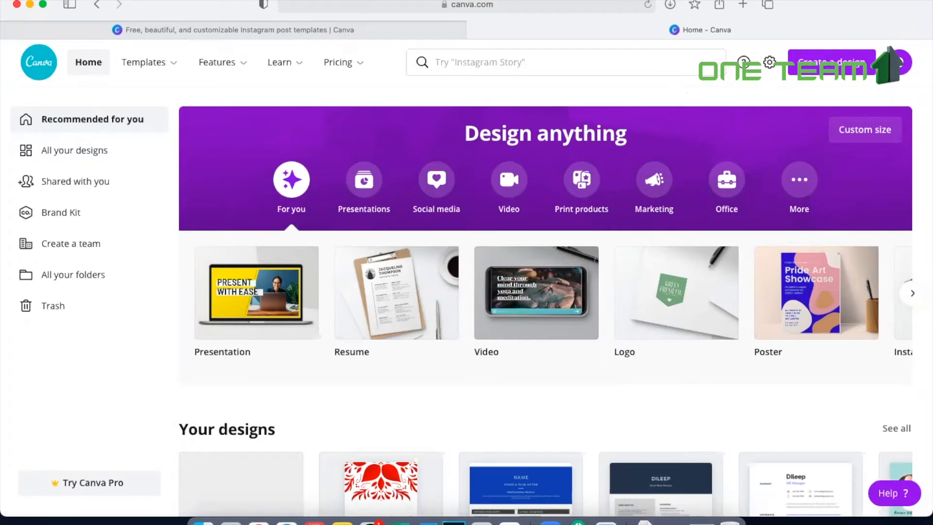
Step: Browse the Instagram post templates and create a blank Instagram post
{"action": "mouse_move", "coordinate": [142, 65]}
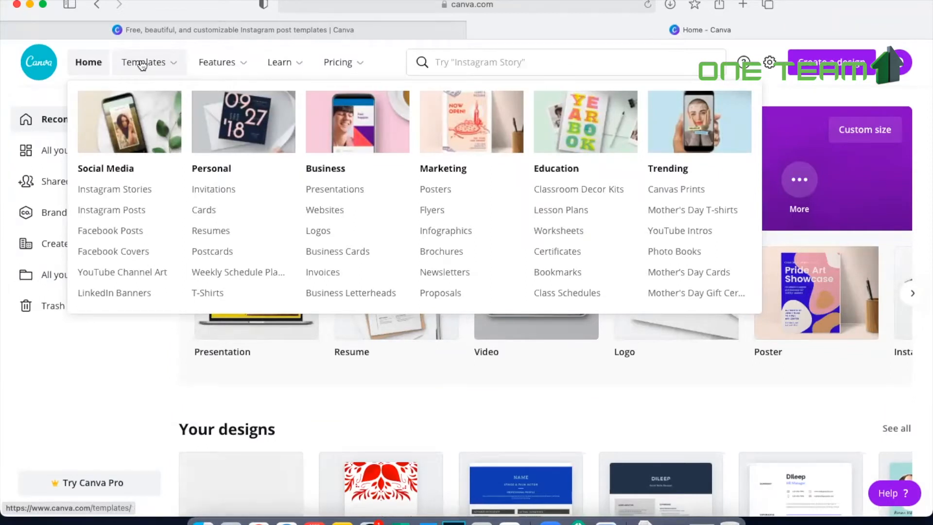
{"action": "left_click", "coordinate": [123, 212]}
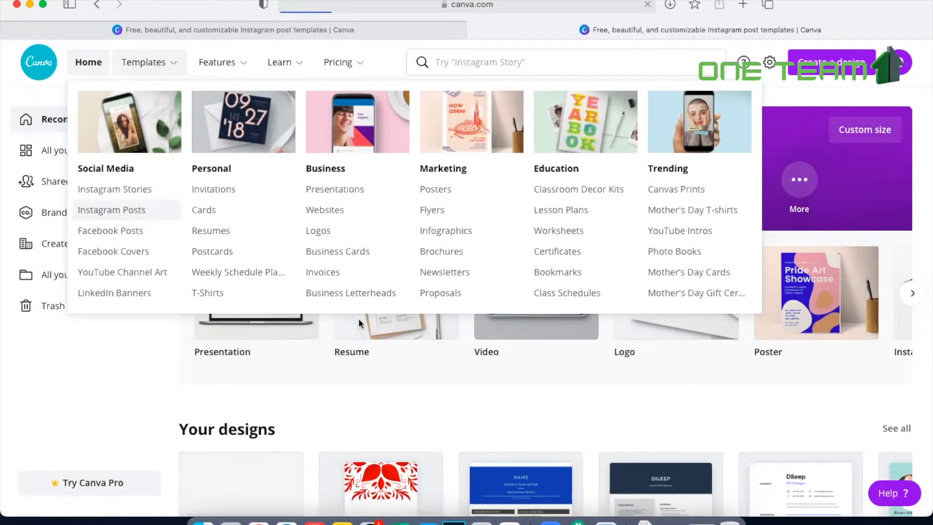
{"action": "scroll", "coordinate": [360, 323], "scroll_direction": "down", "scroll_amount": 5}
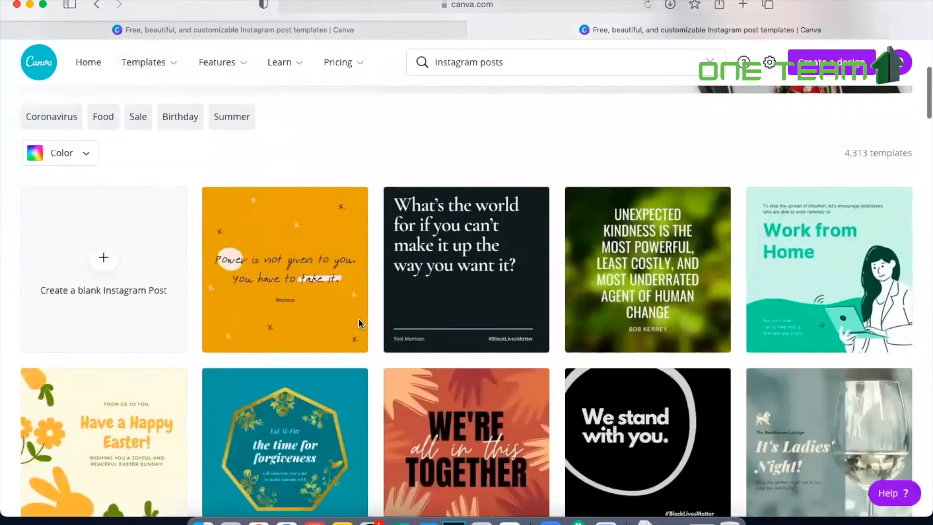
{"action": "scroll", "coordinate": [577, 312], "scroll_direction": "down", "scroll_amount": 3}
{"action": "scroll", "coordinate": [578, 313], "scroll_direction": "down", "scroll_amount": 6}
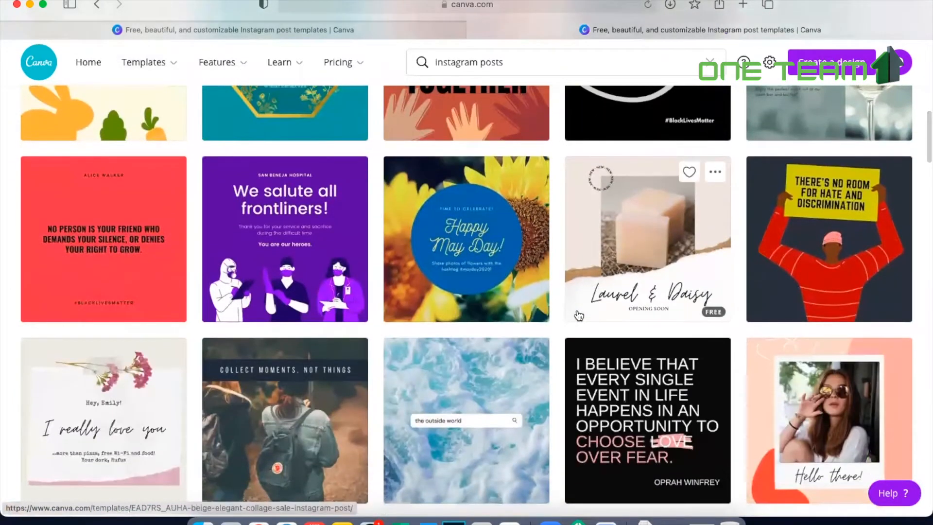
{"action": "scroll", "coordinate": [578, 316], "scroll_direction": "down", "scroll_amount": 3}
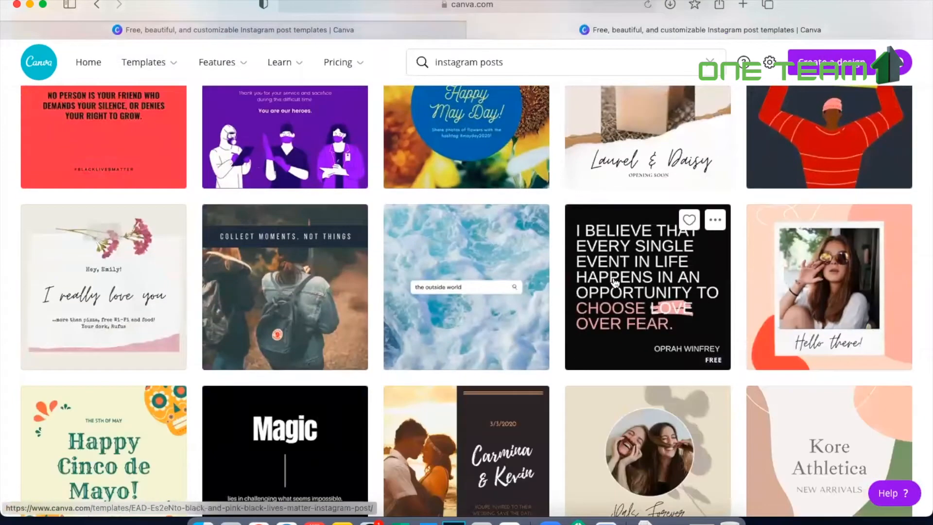
{"action": "scroll", "coordinate": [614, 282], "scroll_direction": "down", "scroll_amount": 7}
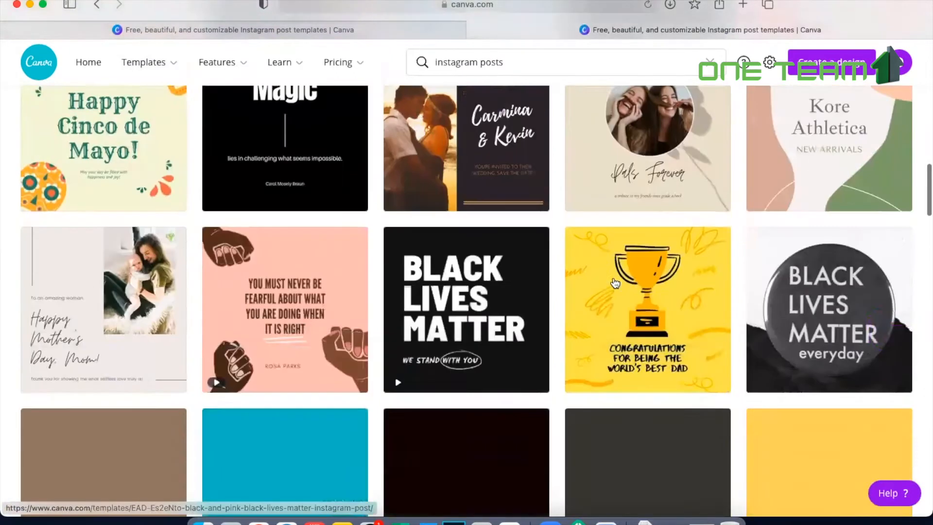
{"action": "scroll", "coordinate": [615, 282], "scroll_direction": "up", "scroll_amount": 15}
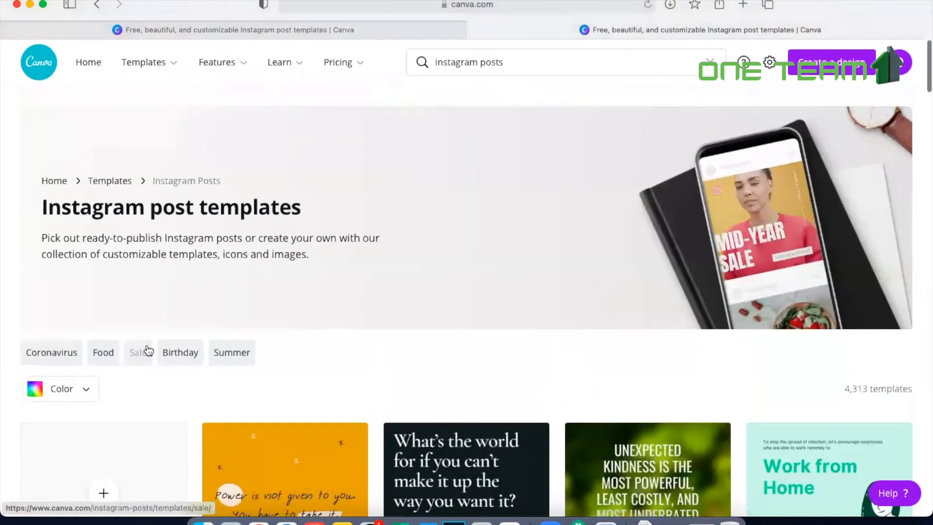
{"action": "scroll", "coordinate": [107, 315], "scroll_direction": "down", "scroll_amount": 4}
{"action": "left_click", "coordinate": [104, 311]}
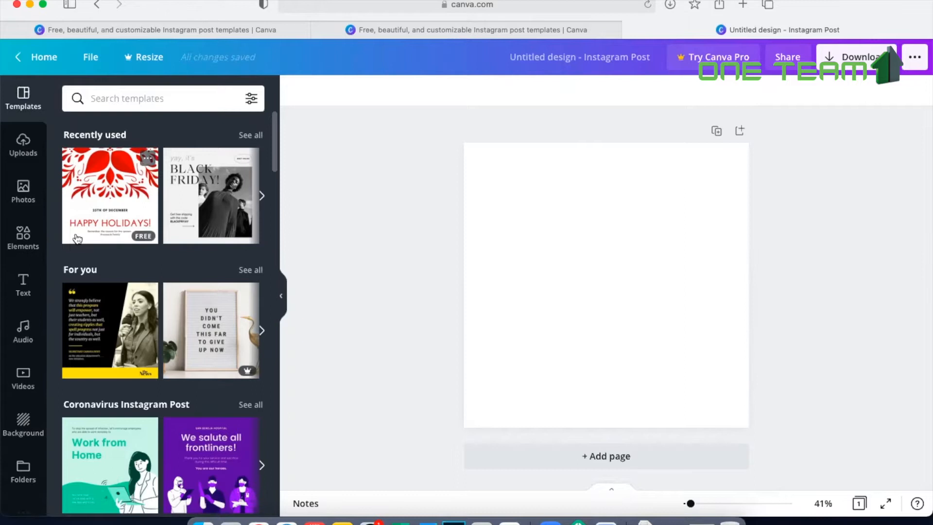
Step: Search the elements library for "PLANT" and look through the plant graphics
{"action": "scroll", "coordinate": [147, 266], "scroll_direction": "down", "scroll_amount": 10}
{"action": "scroll", "coordinate": [147, 269], "scroll_direction": "up", "scroll_amount": 15}
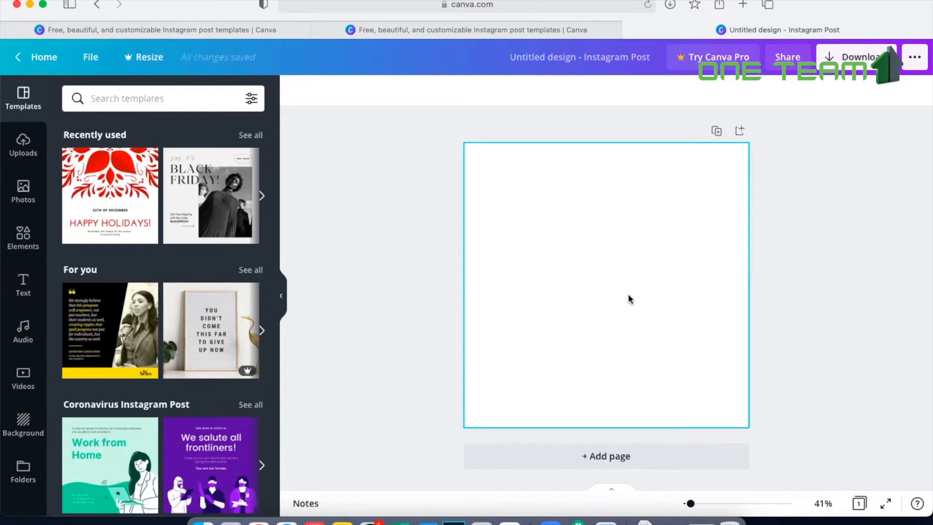
{"action": "left_click", "coordinate": [25, 238]}
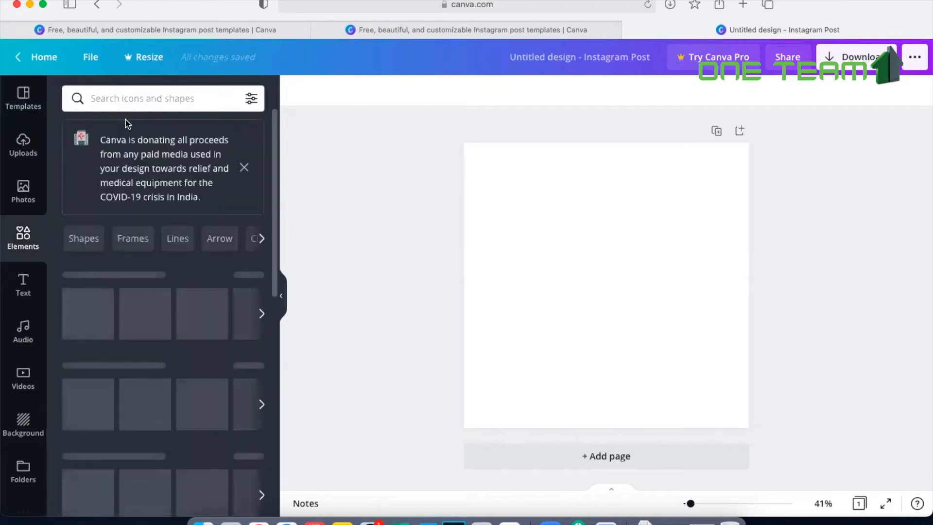
{"action": "left_click", "coordinate": [172, 100]}
{"action": "type", "text": "PLANT"}
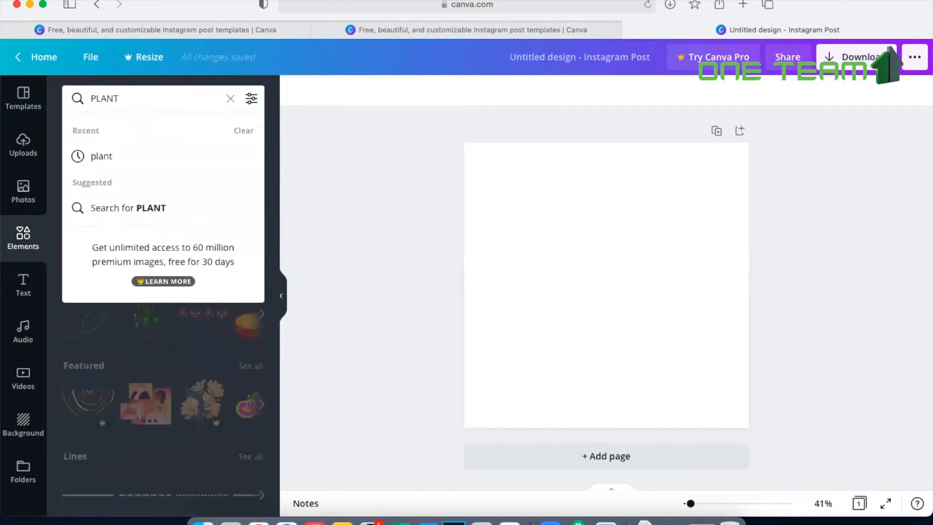
{"action": "key", "text": "Return"}
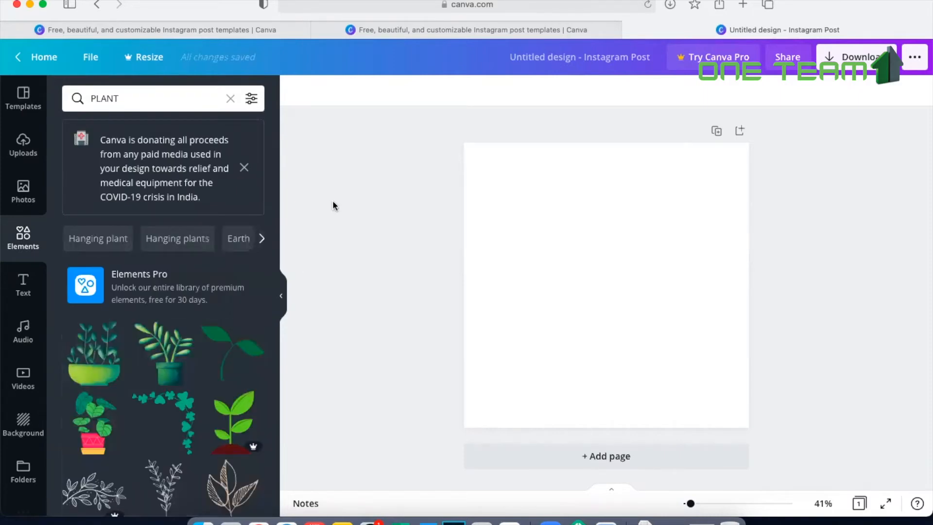
{"action": "scroll", "coordinate": [214, 389], "scroll_direction": "down", "scroll_amount": 10}
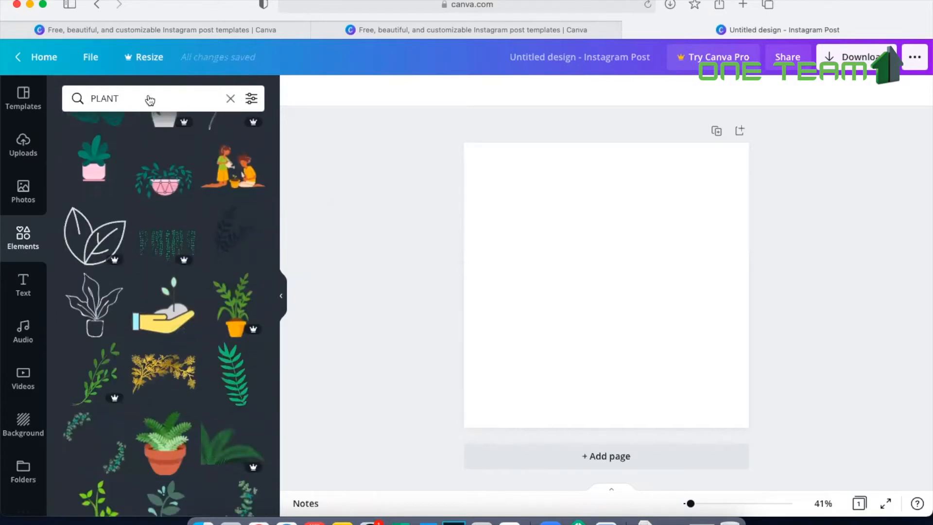
Step: Search the elements library for "earth" and look through the globe graphics
{"action": "type", "text": "earth"}
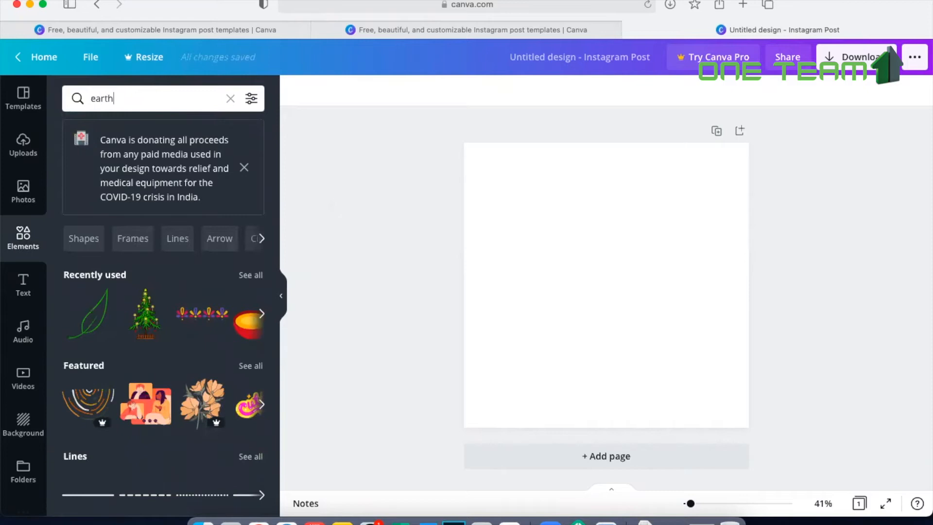
{"action": "key", "text": "Return"}
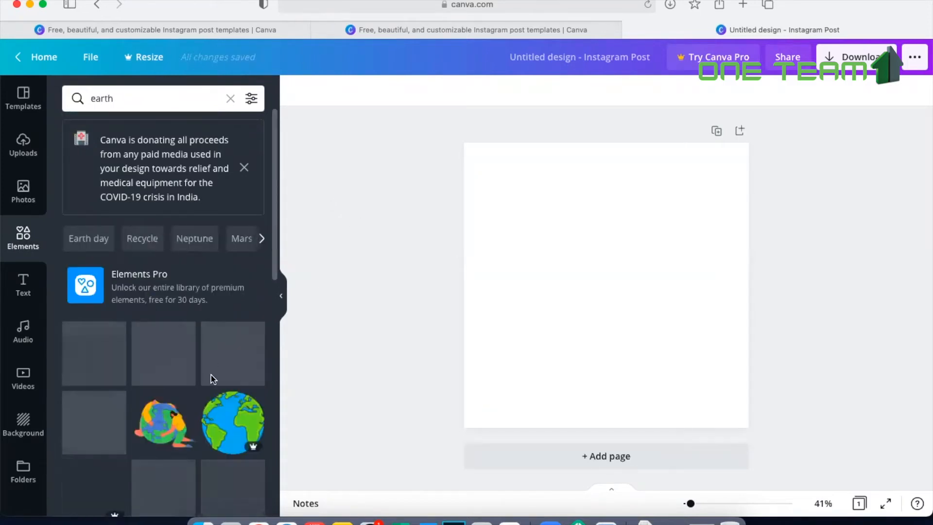
{"action": "scroll", "coordinate": [211, 375], "scroll_direction": "down", "scroll_amount": 5}
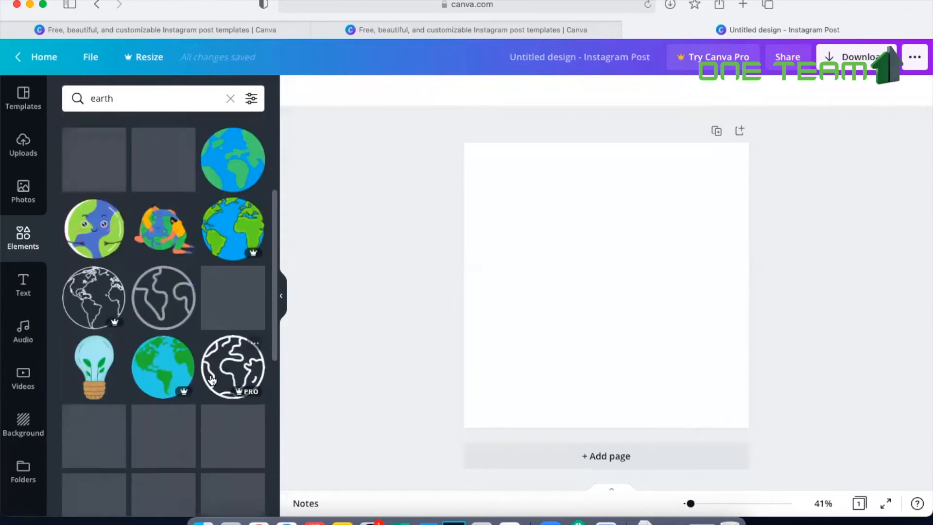
{"action": "scroll", "coordinate": [211, 379], "scroll_direction": "up", "scroll_amount": 3}
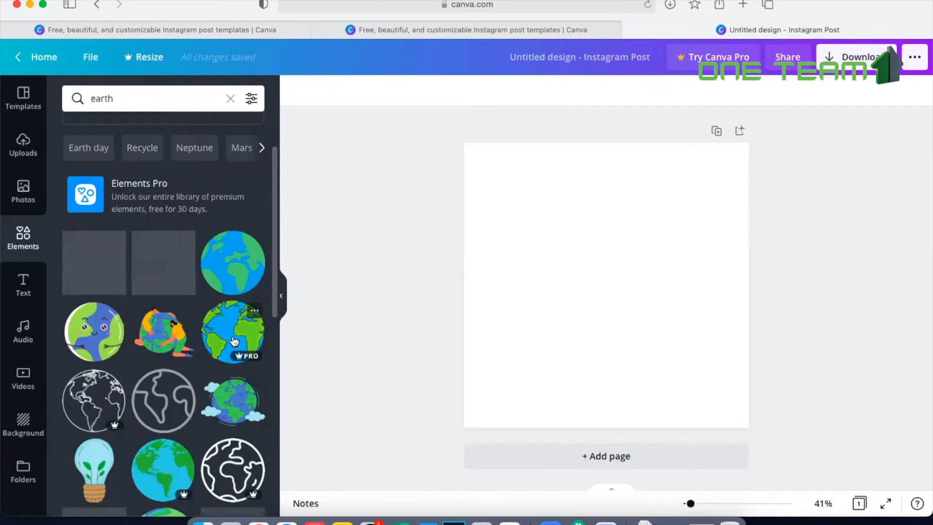
{"action": "scroll", "coordinate": [233, 340], "scroll_direction": "down", "scroll_amount": 6}
{"action": "scroll", "coordinate": [233, 340], "scroll_direction": "down", "scroll_amount": 3}
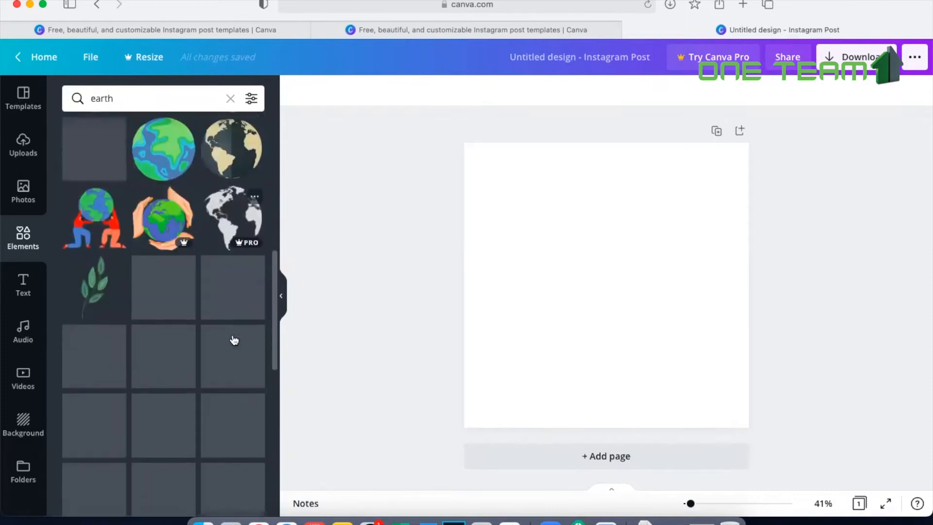
{"action": "scroll", "coordinate": [234, 340], "scroll_direction": "down", "scroll_amount": 1}
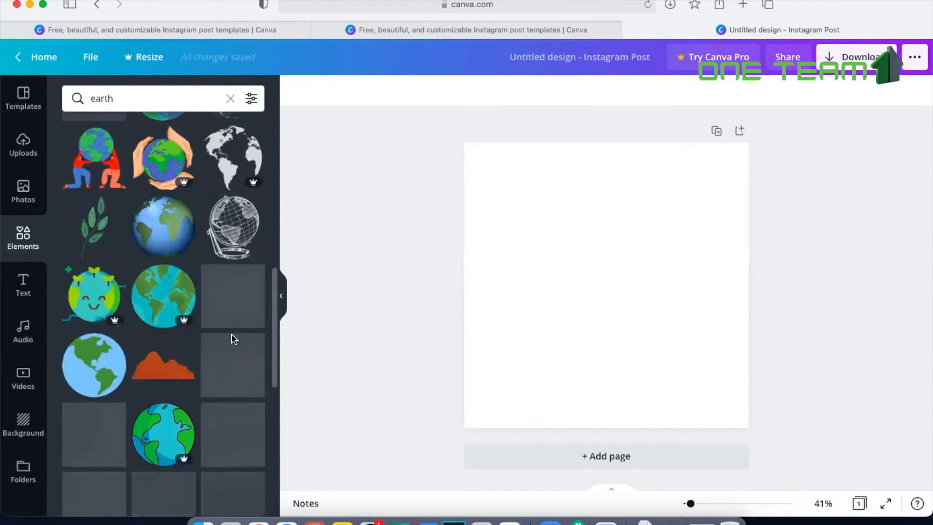
{"action": "scroll", "coordinate": [233, 339], "scroll_direction": "down", "scroll_amount": 4}
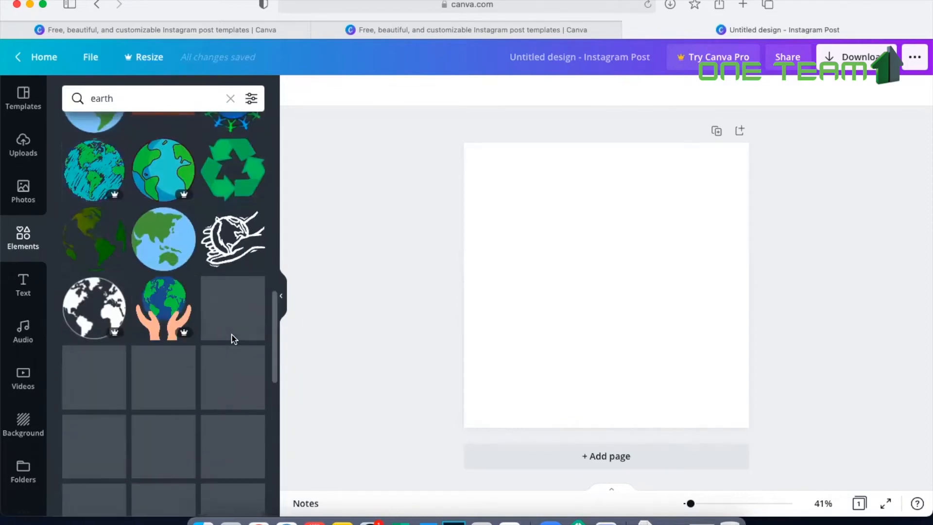
{"action": "scroll", "coordinate": [185, 367], "scroll_direction": "down", "scroll_amount": 2}
{"action": "scroll", "coordinate": [185, 367], "scroll_direction": "up", "scroll_amount": 2}
{"action": "scroll", "coordinate": [185, 366], "scroll_direction": "down", "scroll_amount": 7}
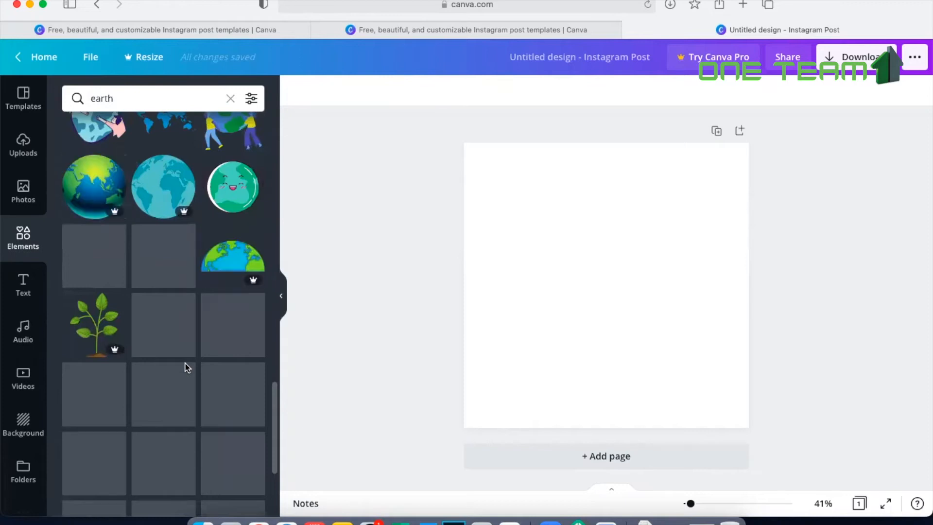
{"action": "scroll", "coordinate": [185, 367], "scroll_direction": "down", "scroll_amount": 1}
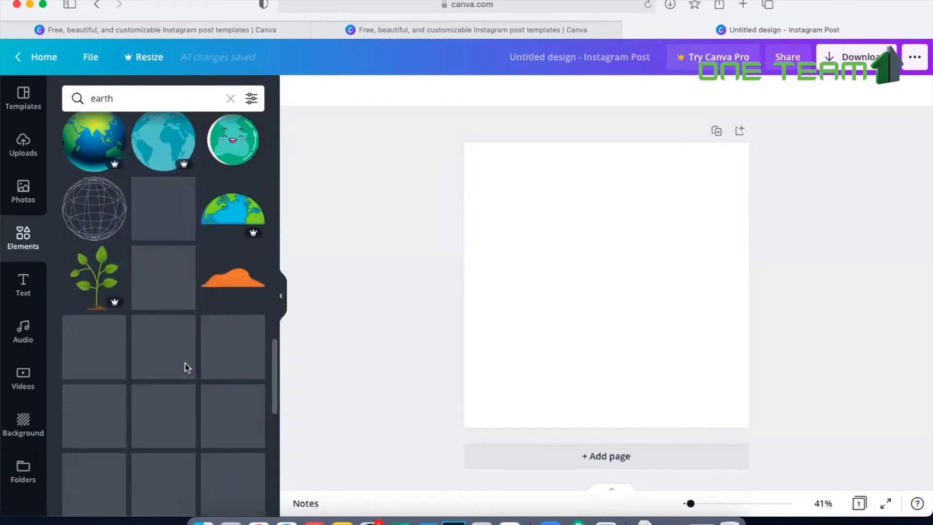
{"action": "scroll", "coordinate": [187, 367], "scroll_direction": "down", "scroll_amount": 3}
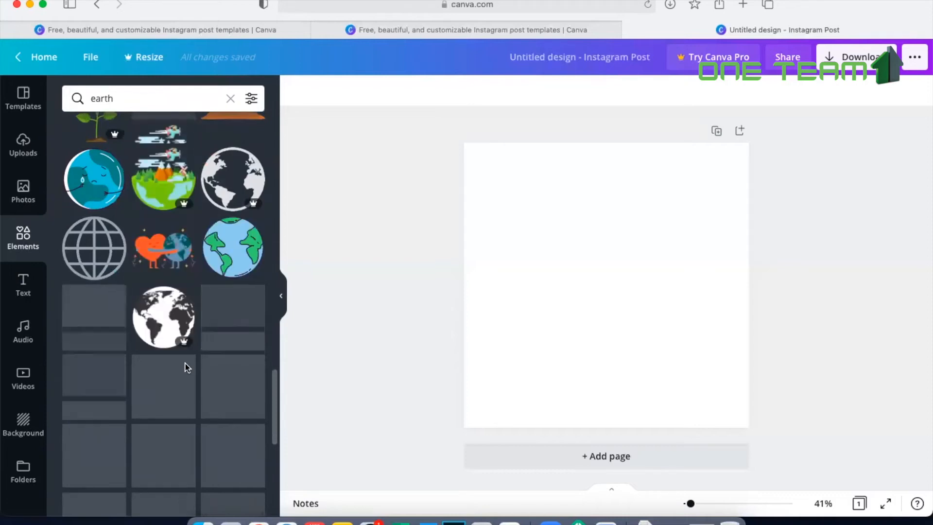
{"action": "scroll", "coordinate": [186, 366], "scroll_direction": "down", "scroll_amount": 3}
{"action": "scroll", "coordinate": [251, 146], "scroll_direction": "up", "scroll_amount": 10}
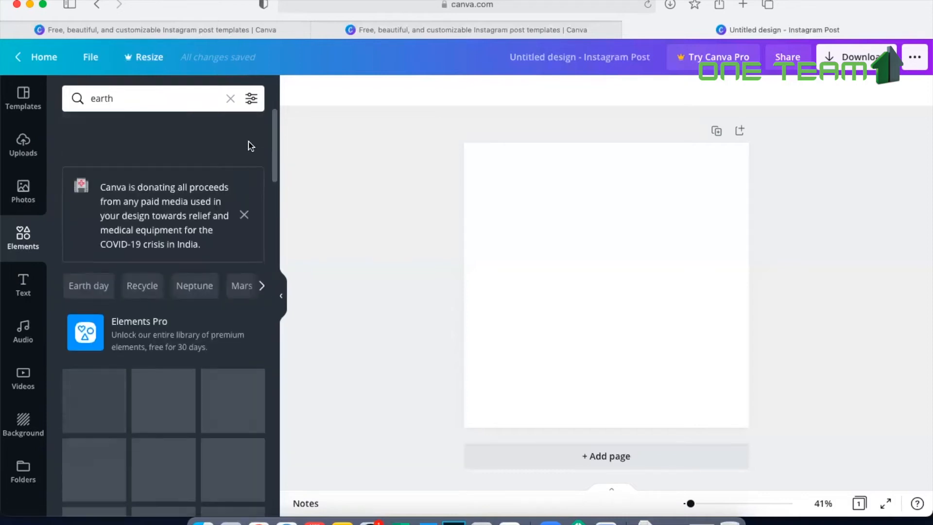
Step: Search the elements library for "leaf" and add the free green monstera leaf to the page
{"action": "left_click", "coordinate": [231, 98]}
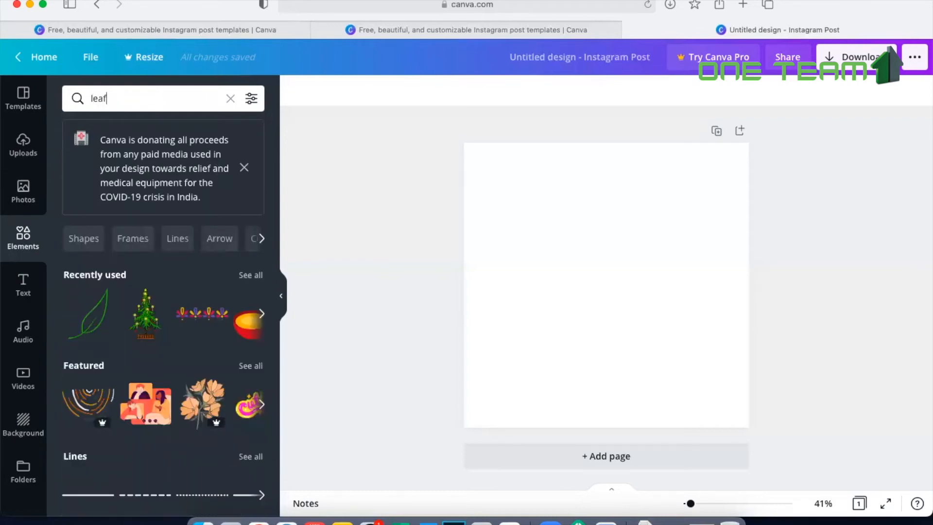
{"action": "key", "text": "Return"}
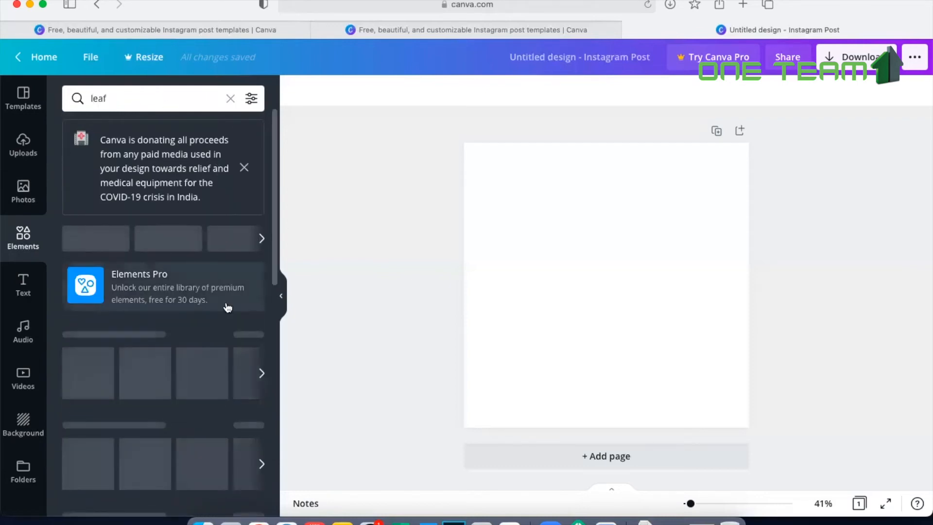
{"action": "scroll", "coordinate": [221, 360], "scroll_direction": "down", "scroll_amount": 4}
{"action": "scroll", "coordinate": [221, 368], "scroll_direction": "down", "scroll_amount": 5}
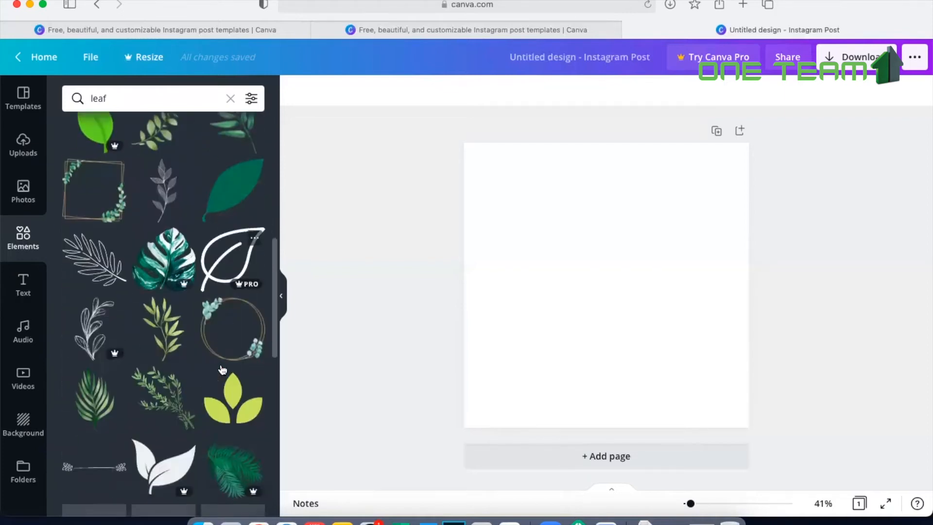
{"action": "scroll", "coordinate": [222, 369], "scroll_direction": "down", "scroll_amount": 5}
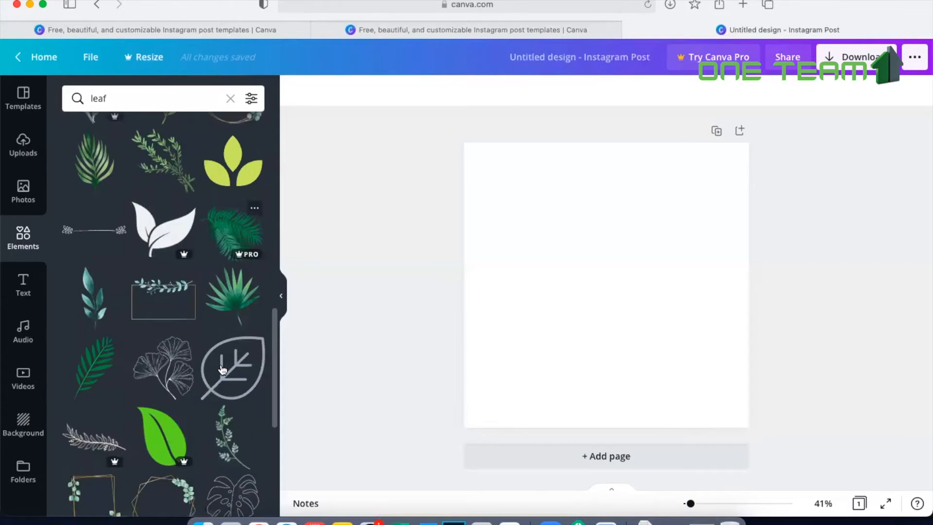
{"action": "scroll", "coordinate": [223, 370], "scroll_direction": "down", "scroll_amount": 5}
{"action": "scroll", "coordinate": [223, 370], "scroll_direction": "down", "scroll_amount": 3}
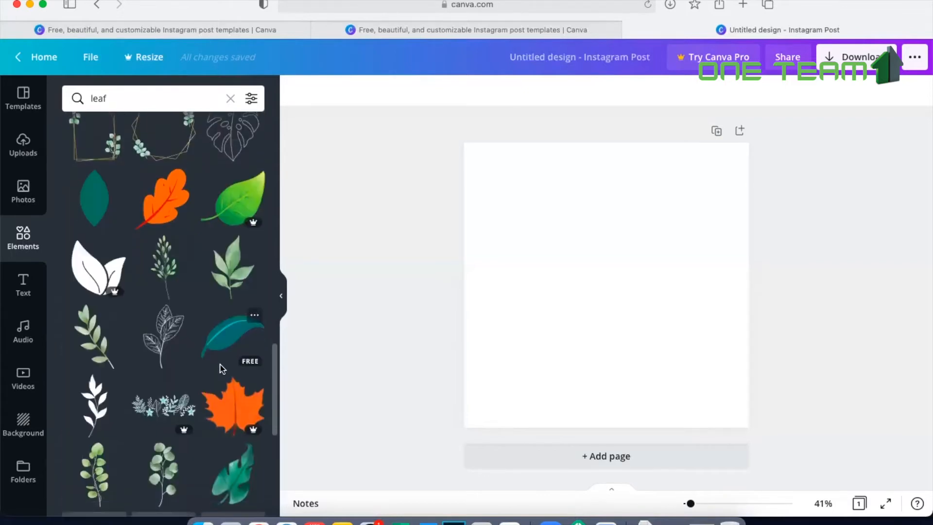
{"action": "scroll", "coordinate": [223, 370], "scroll_direction": "down", "scroll_amount": 5}
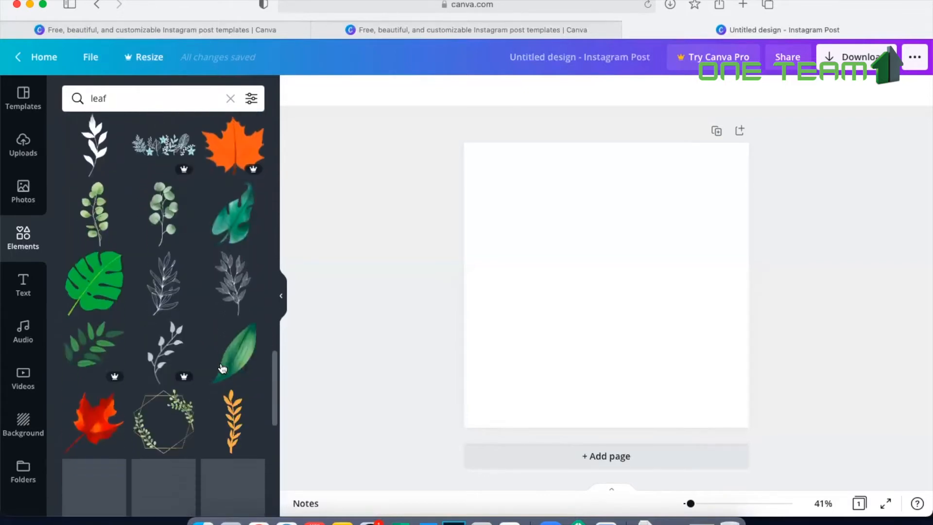
{"action": "left_click", "coordinate": [104, 287]}
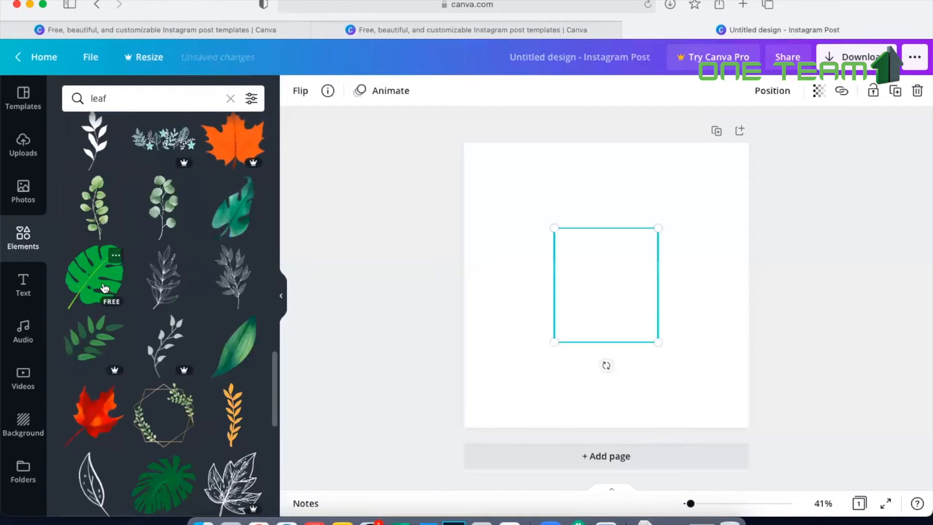
Step: Shrink the monstera leaf and centre it on the page
{"action": "left_click_drag", "start_coordinate": [650, 335], "coordinate": [627, 304]}
{"action": "mouse_move", "coordinate": [593, 273]}
{"action": "left_mouse_down"}
{"action": "mouse_move", "coordinate": [610, 289]}
{"action": "mouse_move", "coordinate": [597, 289]}
{"action": "left_mouse_up"}
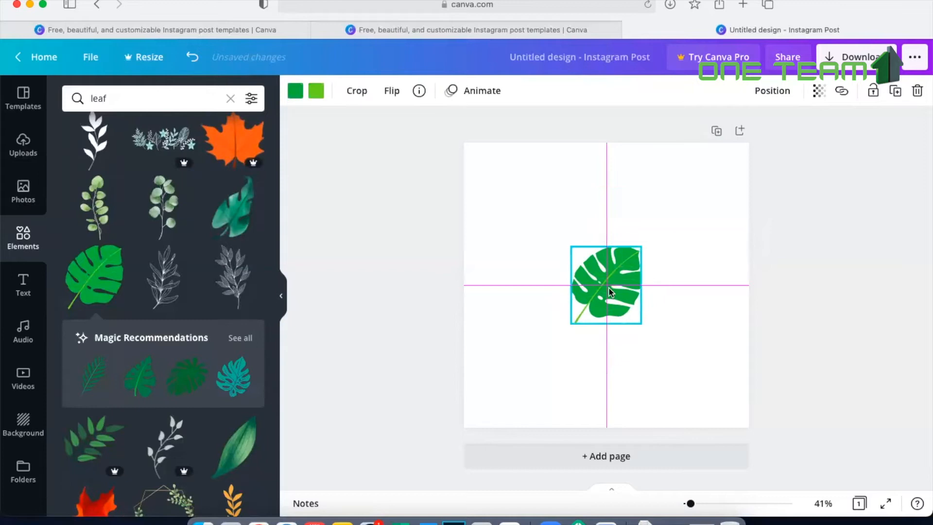
{"action": "left_click", "coordinate": [643, 229]}
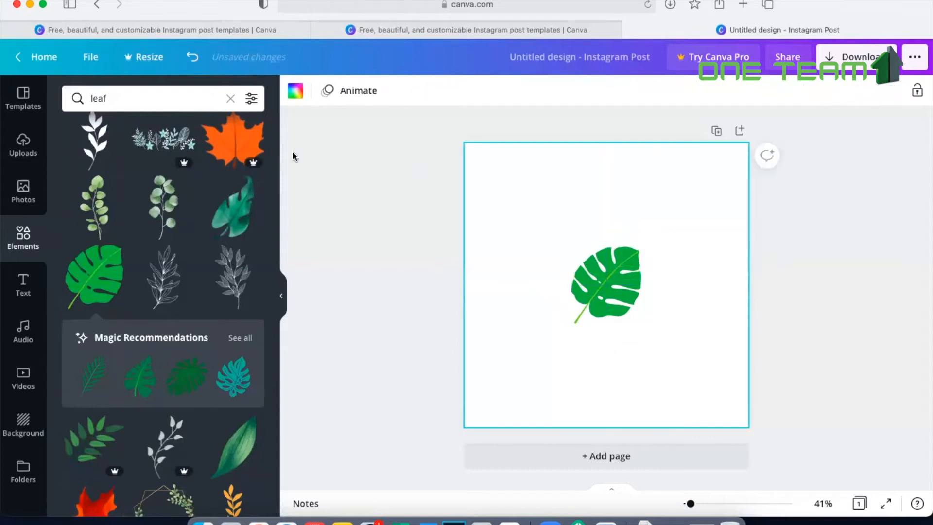
Step: Add a subheading text box to the page that reads "WORLD ENVIRONMENT DAY"
{"action": "left_click", "coordinate": [23, 284]}
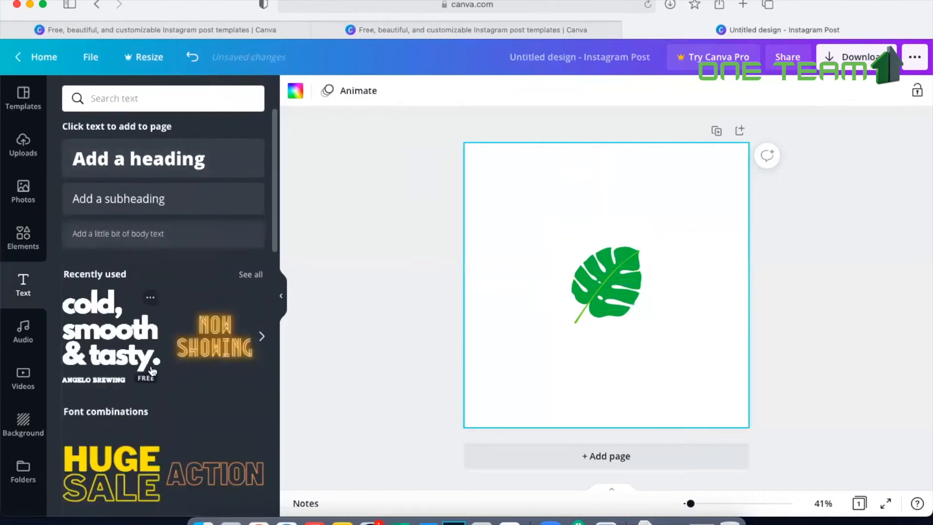
{"action": "scroll", "coordinate": [154, 370], "scroll_direction": "down", "scroll_amount": 10}
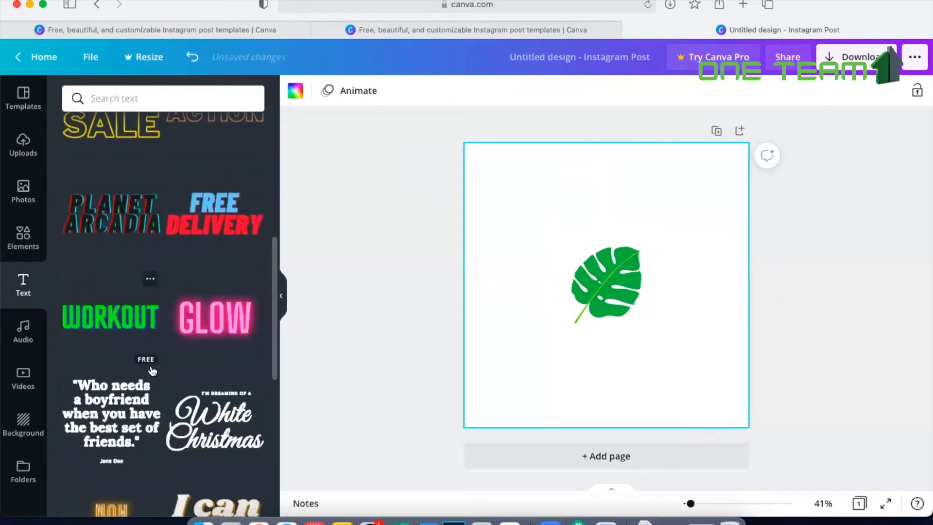
{"action": "scroll", "coordinate": [152, 371], "scroll_direction": "down", "scroll_amount": 4}
{"action": "scroll", "coordinate": [151, 341], "scroll_direction": "up", "scroll_amount": 15}
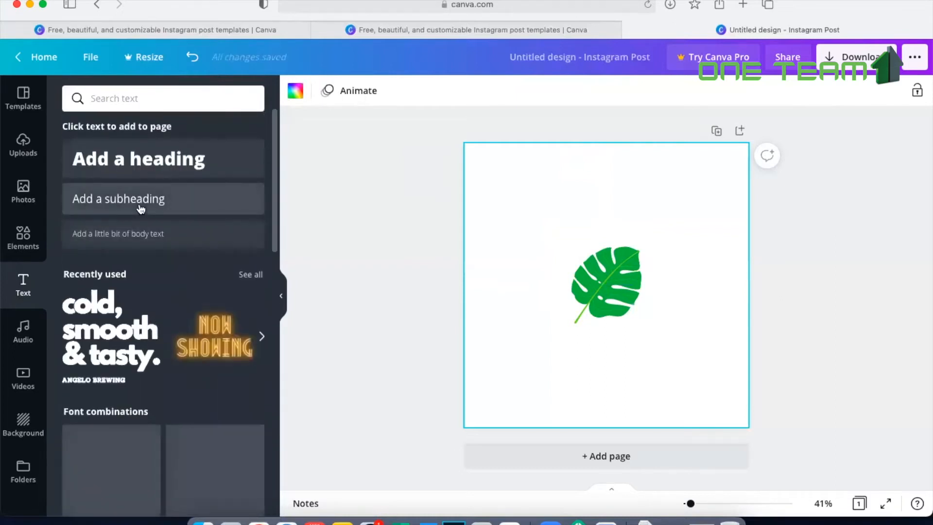
{"action": "left_click", "coordinate": [141, 209]}
{"action": "double_click", "coordinate": [585, 278]}
{"action": "type", "text": "W"}
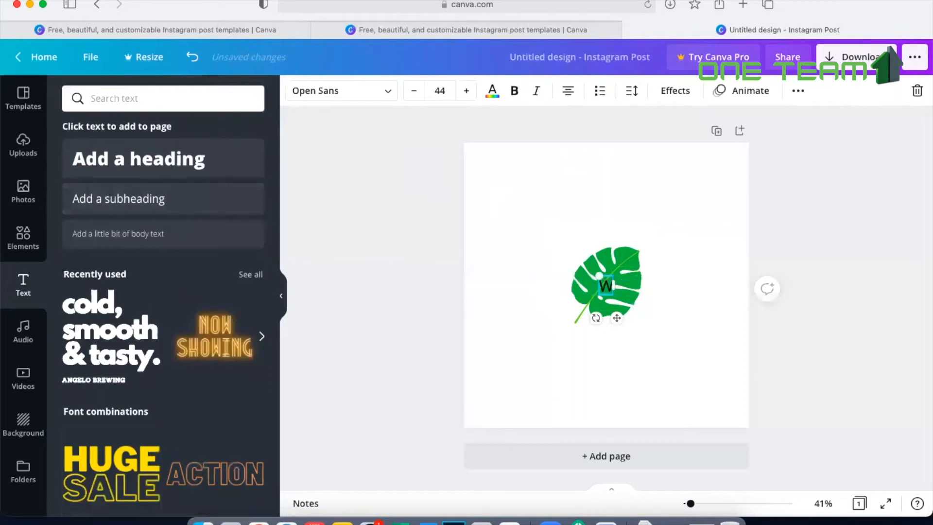
{"action": "type", "text": "o"}
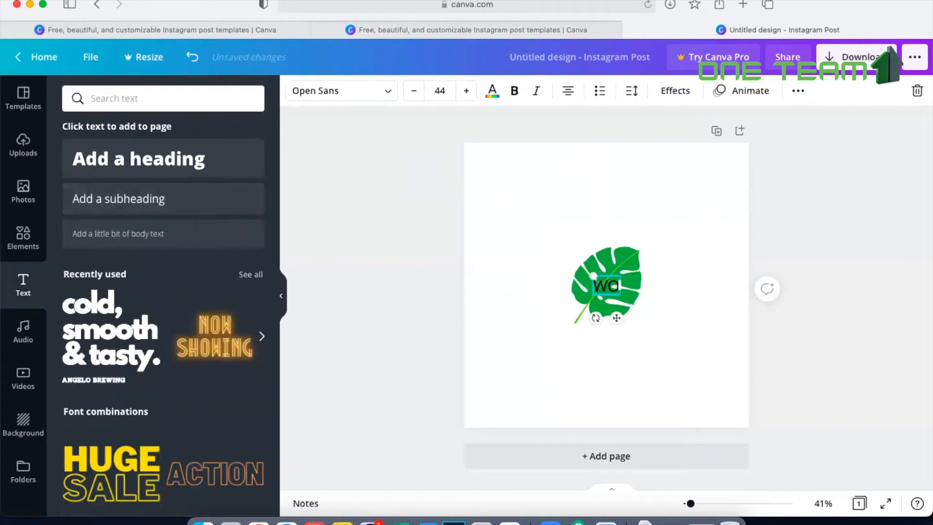
{"action": "type", "text": "RLD ENVIRONMENT DAY"}
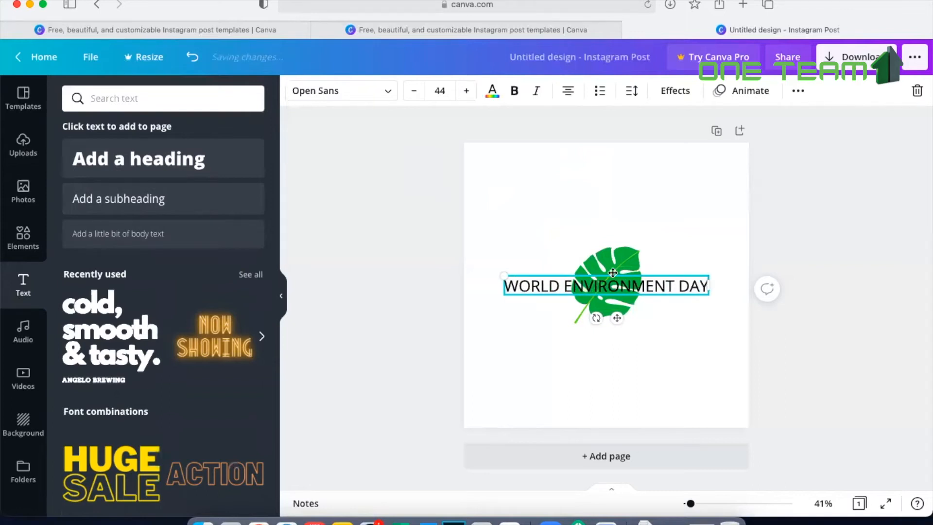
Step: Set the font size of the WORLD ENVIRONMENT DAY text to 41
{"action": "left_click", "coordinate": [414, 92]}
{"action": "left_click", "coordinate": [414, 92]}
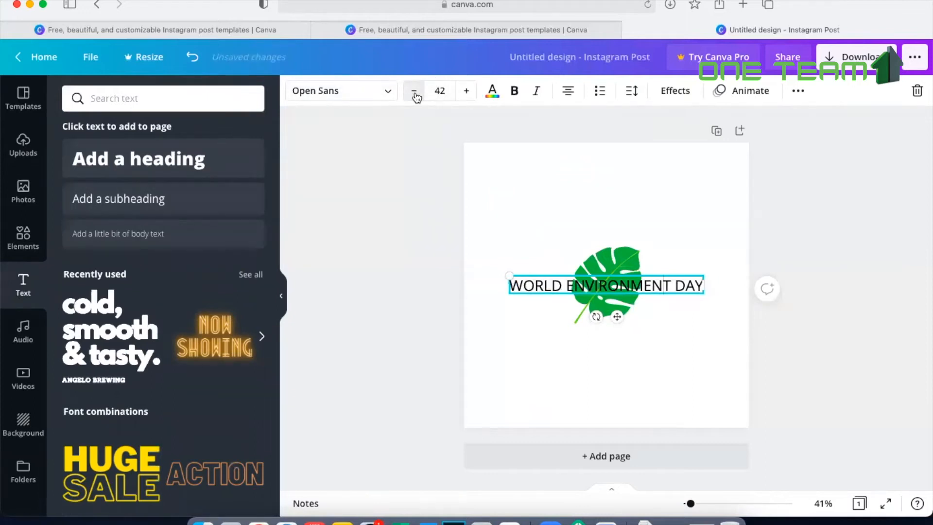
{"action": "left_click", "coordinate": [416, 95]}
{"action": "left_click", "coordinate": [389, 95]}
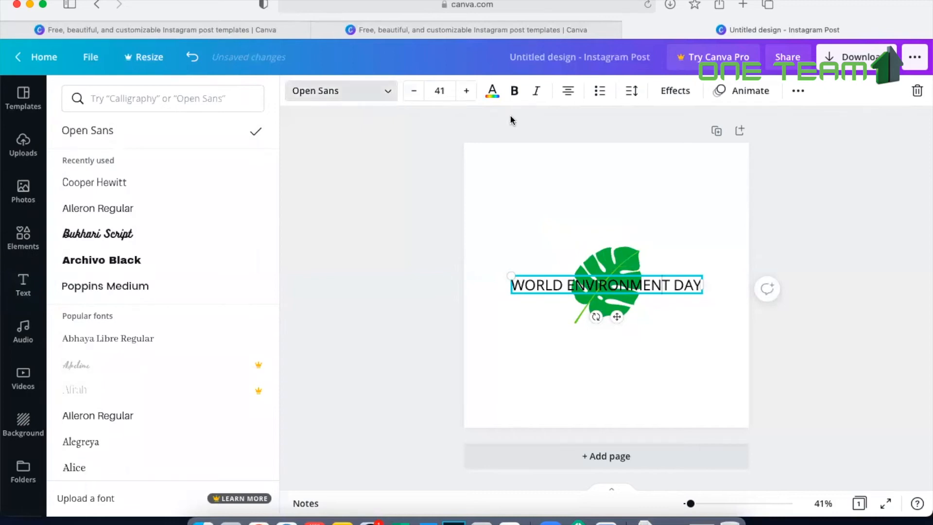
Step: Apply the Curve shape effect to the WORLD ENVIRONMENT DAY text and move it up so it arches over the leaf
{"action": "left_click", "coordinate": [683, 95]}
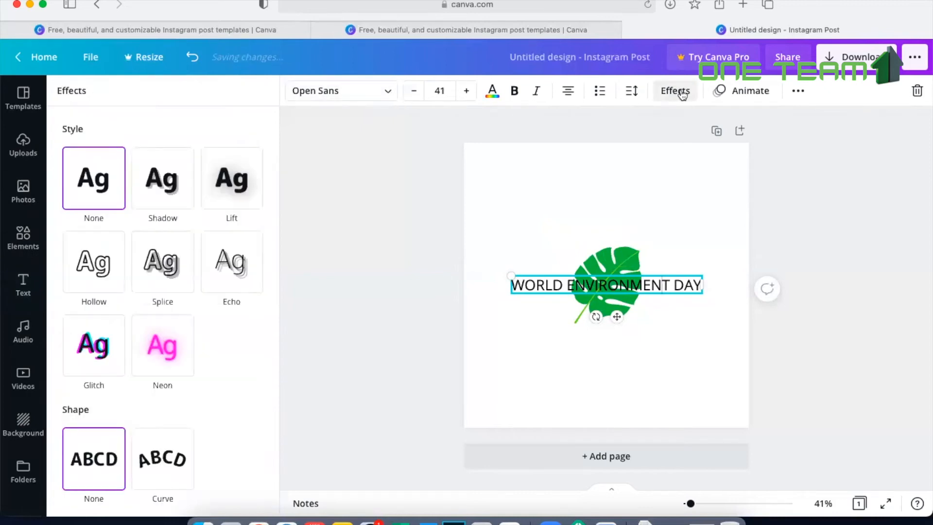
{"action": "left_click", "coordinate": [151, 459]}
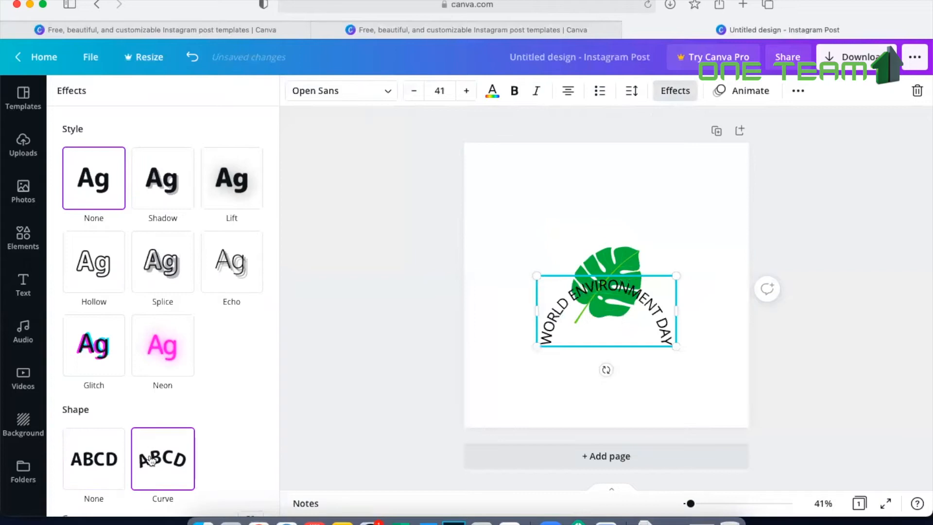
{"action": "left_click_drag", "start_coordinate": [619, 281], "coordinate": [610, 241]}
{"action": "left_click", "coordinate": [712, 199]}
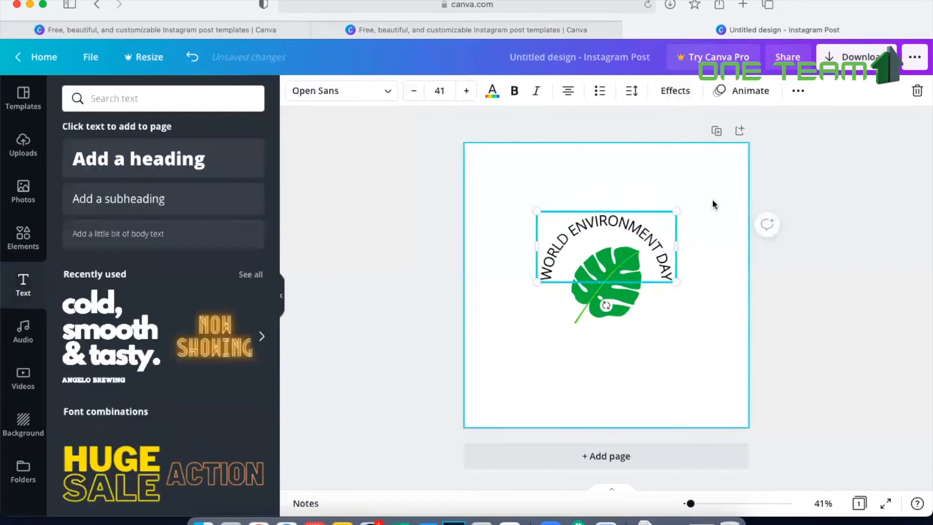
Step: Shrink the monstera leaf and centre it beneath the curved text
{"action": "left_click", "coordinate": [631, 309]}
{"action": "left_click_drag", "start_coordinate": [645, 327], "coordinate": [629, 310]}
{"action": "left_click_drag", "start_coordinate": [604, 281], "coordinate": [613, 280]}
{"action": "left_click", "coordinate": [657, 317]}
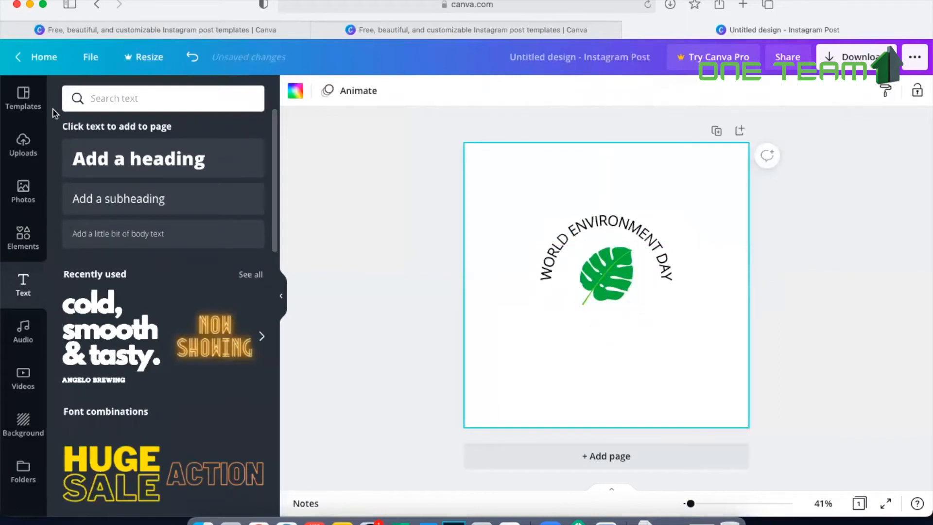
Step: Add the uploaded ONE TEAM logo to the page, shrink it and centre it near the page's bottom edge
{"action": "left_click", "coordinate": [23, 145]}
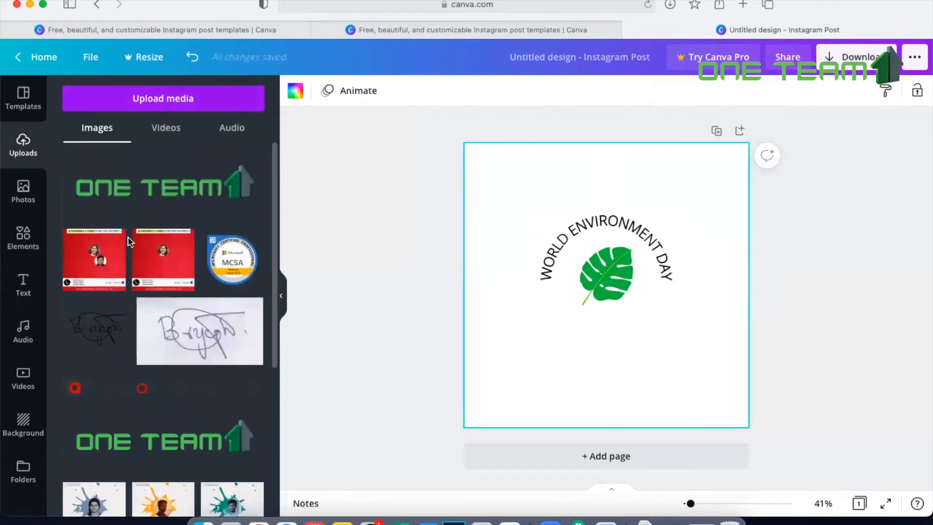
{"action": "left_click", "coordinate": [160, 198]}
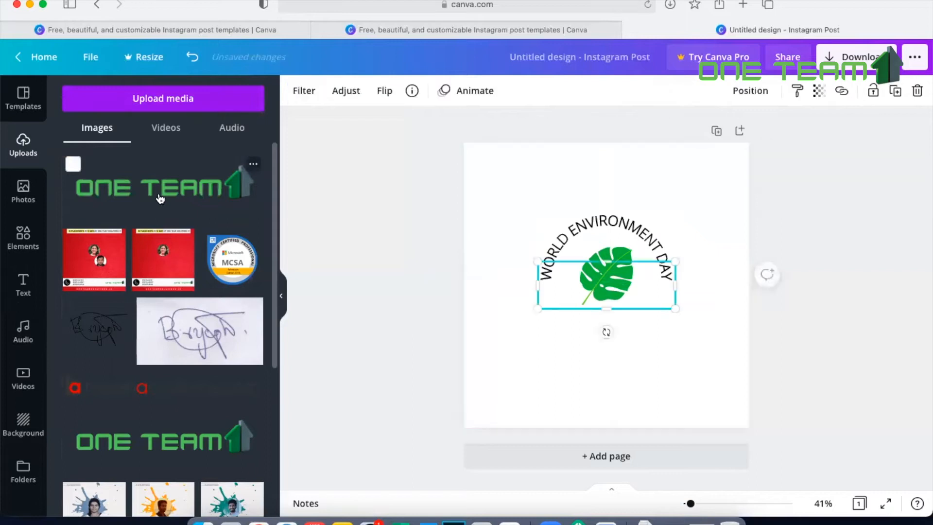
{"action": "left_click_drag", "start_coordinate": [660, 286], "coordinate": [653, 394]}
{"action": "left_click", "coordinate": [662, 348]}
{"action": "left_click", "coordinate": [671, 381]}
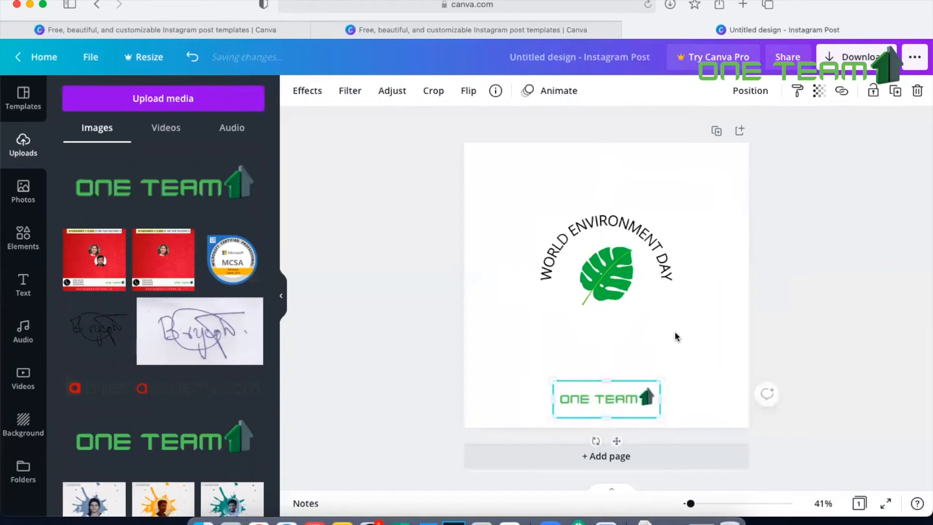
{"action": "left_click", "coordinate": [676, 336]}
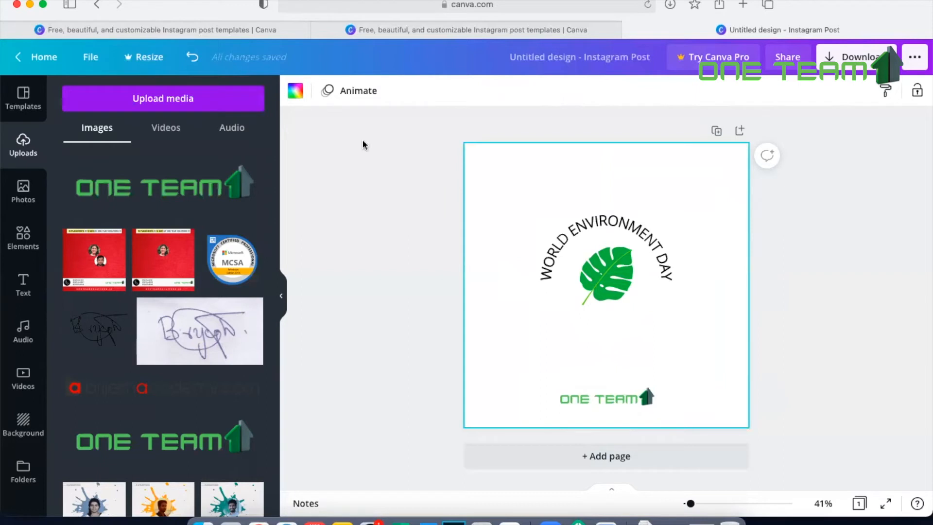
Step: Set the page background to dark green and the curved text to white
{"action": "left_click", "coordinate": [295, 91]}
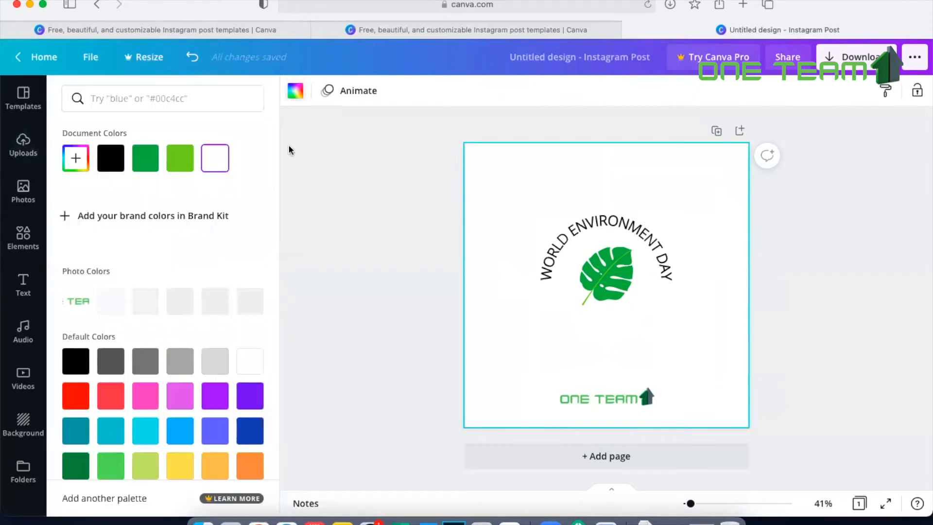
{"action": "left_click", "coordinate": [83, 396]}
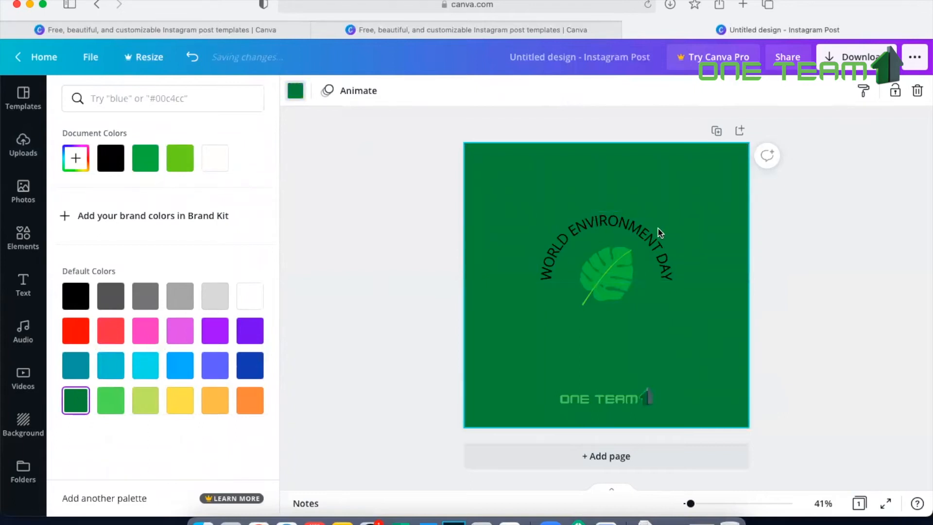
{"action": "left_click", "coordinate": [640, 230]}
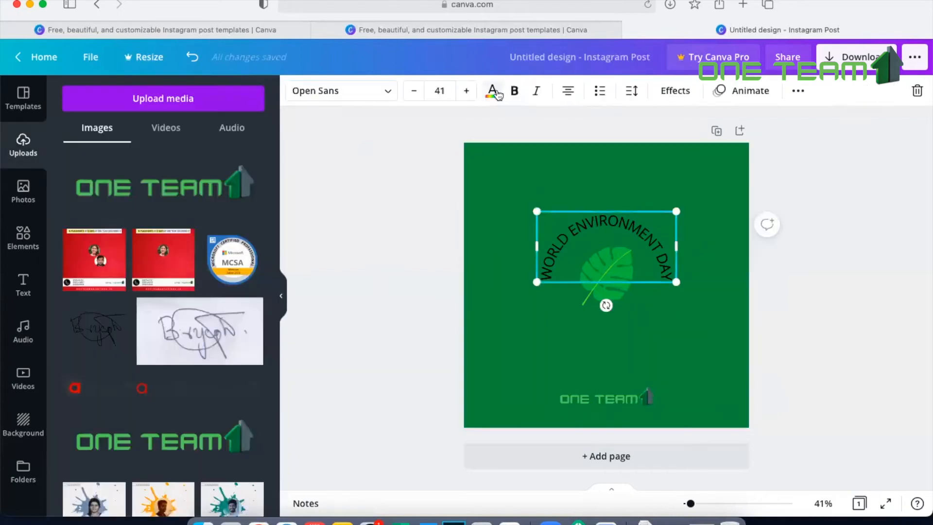
{"action": "left_click", "coordinate": [492, 92]}
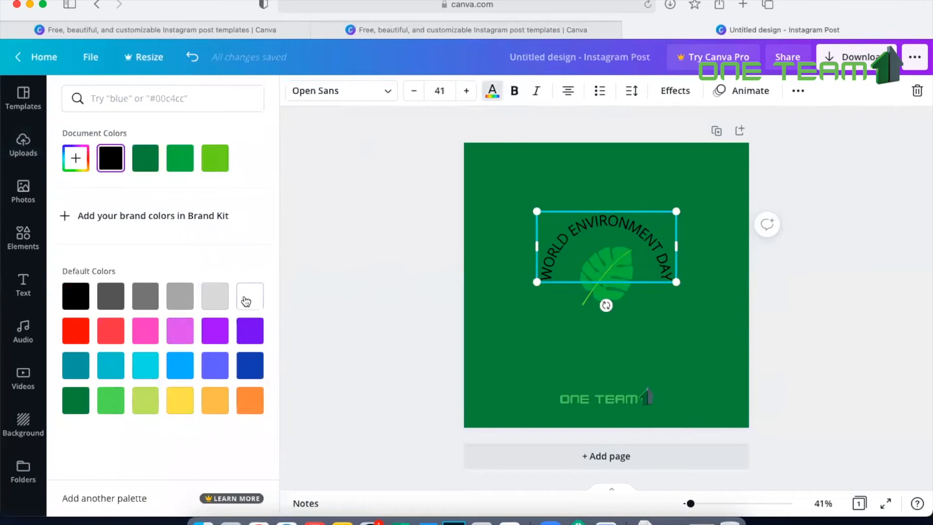
{"action": "left_click", "coordinate": [245, 302]}
Step: Enlarge the monstera leaf and centre it horizontally between the curved text and the logo
{"action": "left_click", "coordinate": [628, 279]}
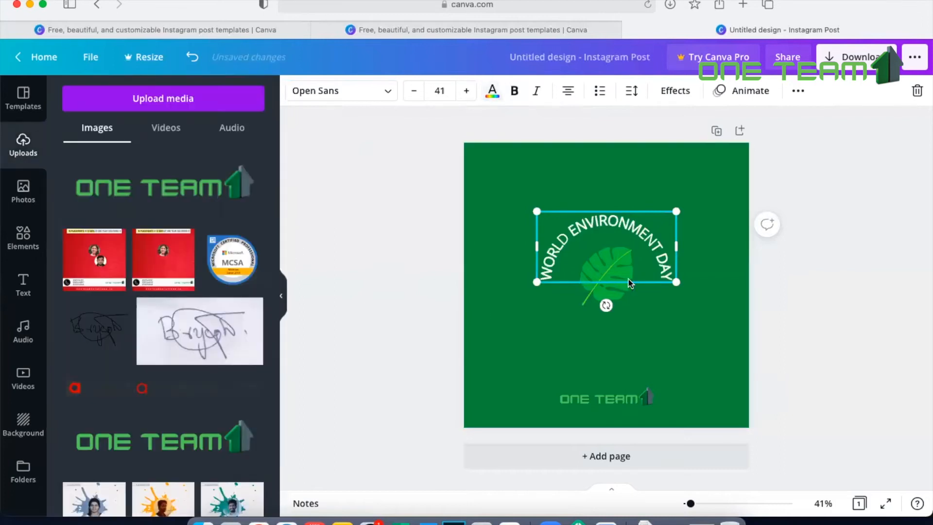
{"action": "left_click", "coordinate": [614, 297]}
{"action": "left_click_drag", "start_coordinate": [578, 306], "coordinate": [545, 341]}
{"action": "left_click_drag", "start_coordinate": [606, 307], "coordinate": [608, 306]}
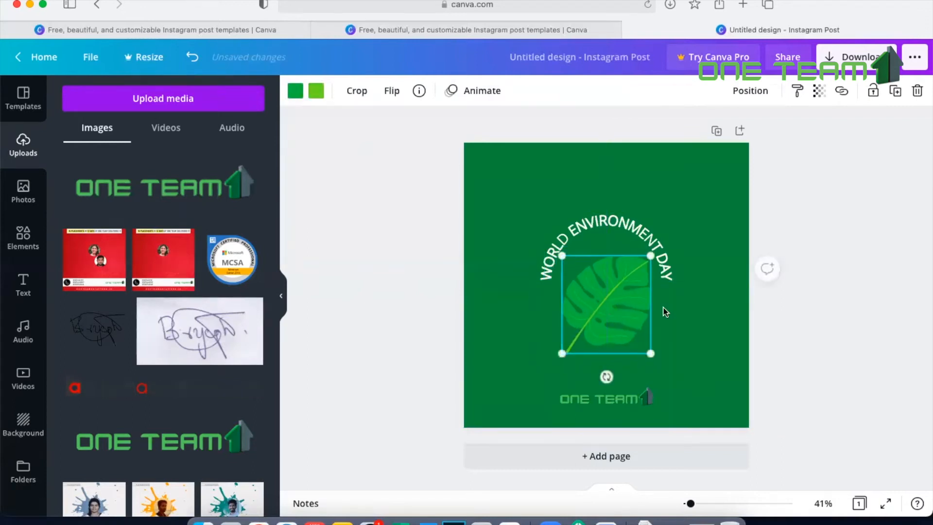
Step: Enlarge the curved text to about size 54, centre it horizontally, and move the leaf up beneath its arch
{"action": "left_click", "coordinate": [651, 236]}
{"action": "left_click_drag", "start_coordinate": [703, 187], "coordinate": [716, 181]}
{"action": "left_click_drag", "start_coordinate": [680, 210], "coordinate": [659, 209]}
{"action": "left_click", "coordinate": [722, 189]}
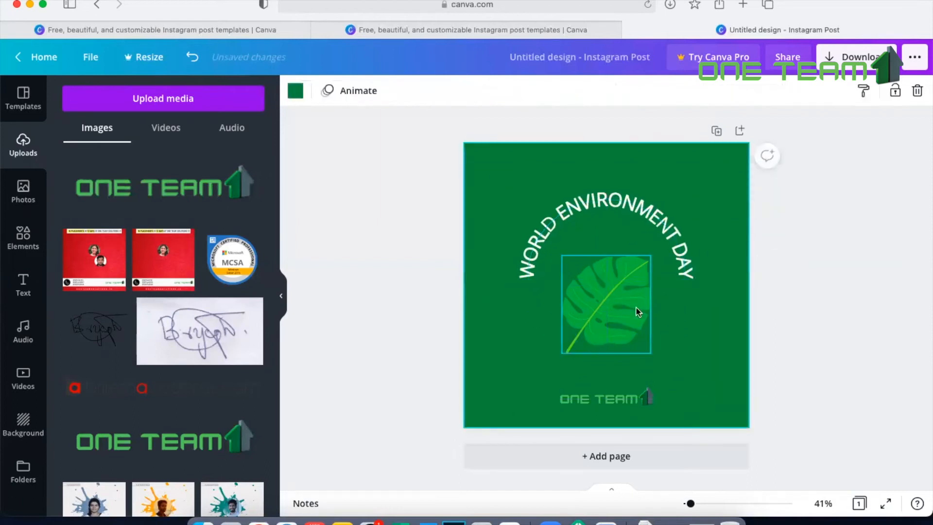
{"action": "left_click_drag", "start_coordinate": [627, 308], "coordinate": [625, 291]}
{"action": "left_click", "coordinate": [697, 325]}
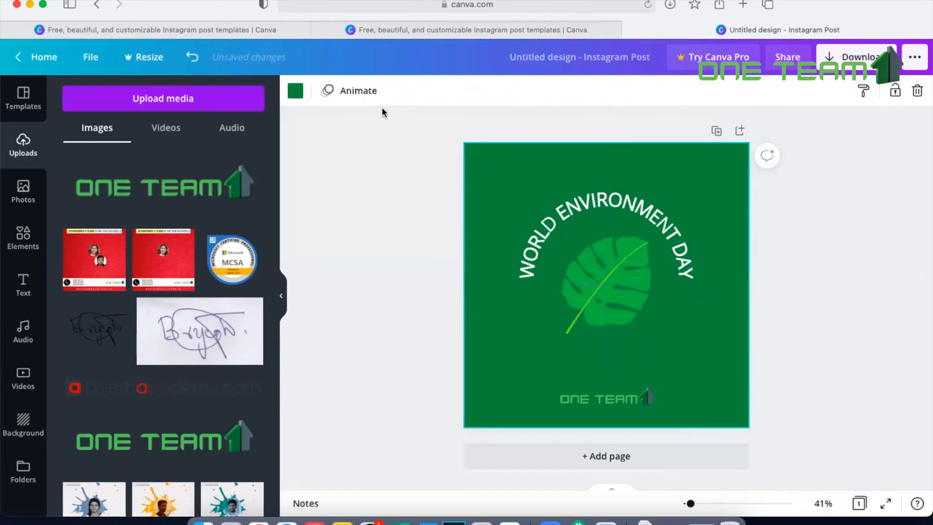
Step: Change the page background to black and the curved text to the light green of the leaf's stem
{"action": "left_click", "coordinate": [296, 92]}
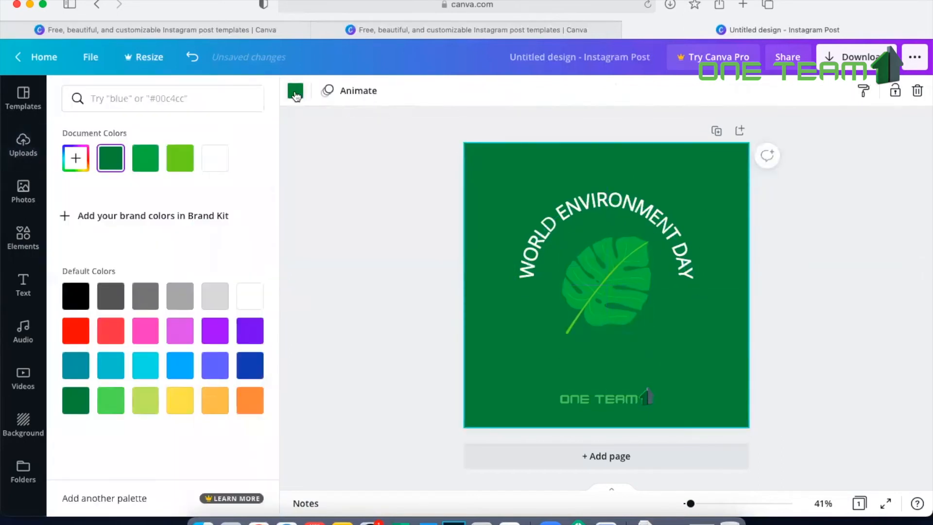
{"action": "left_click", "coordinate": [75, 295]}
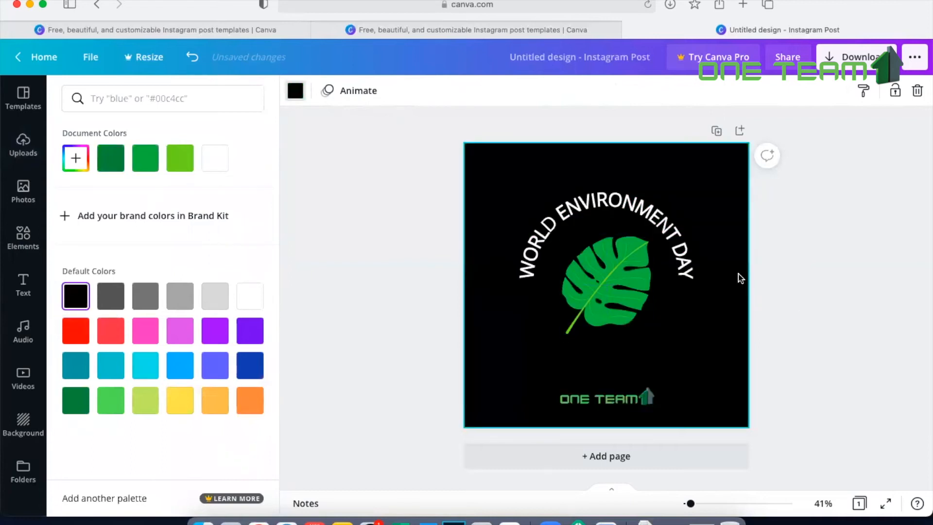
{"action": "left_click", "coordinate": [653, 224]}
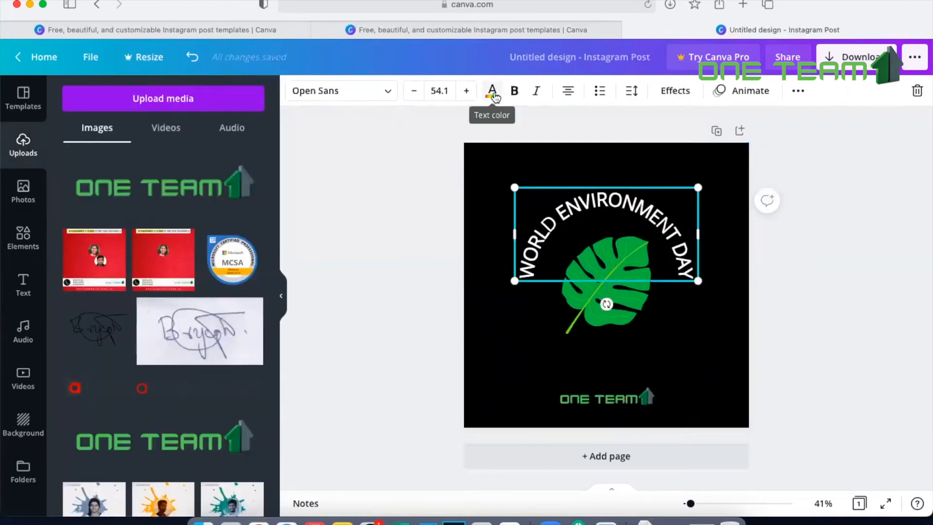
{"action": "left_click", "coordinate": [493, 91]}
{"action": "left_click", "coordinate": [180, 162]}
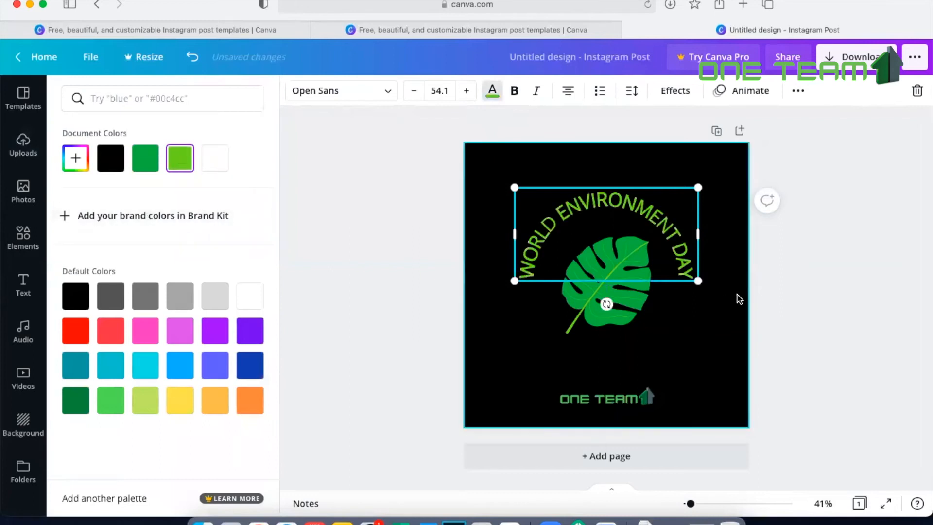
{"action": "left_click", "coordinate": [781, 305]}
Step: Move the curved text up towards the page's top edge and reposition the leaf just below the arch, centred horizontally
{"action": "left_click_drag", "start_coordinate": [627, 287], "coordinate": [627, 297]}
{"action": "left_click_drag", "start_coordinate": [609, 213], "coordinate": [607, 178]}
{"action": "left_click", "coordinate": [826, 233]}
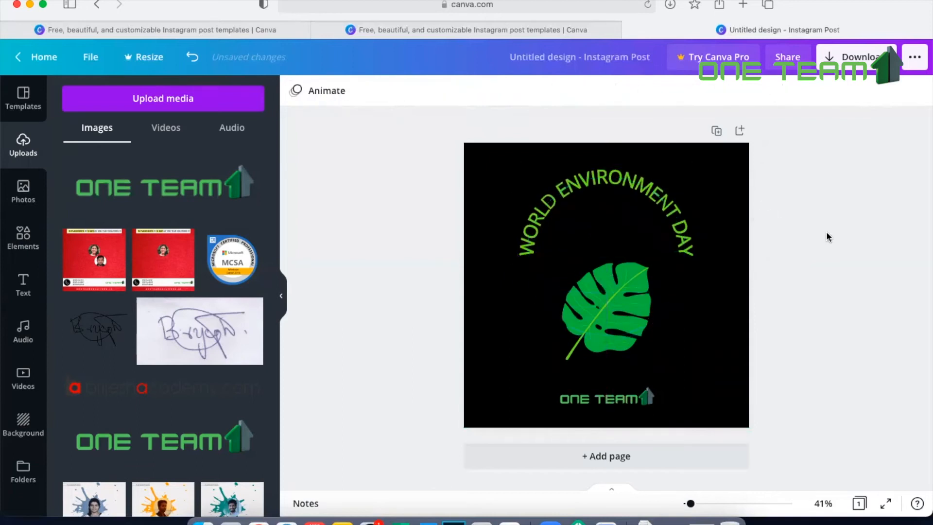
{"action": "left_click", "coordinate": [642, 278]}
{"action": "left_click_drag", "start_coordinate": [642, 278], "coordinate": [642, 239]}
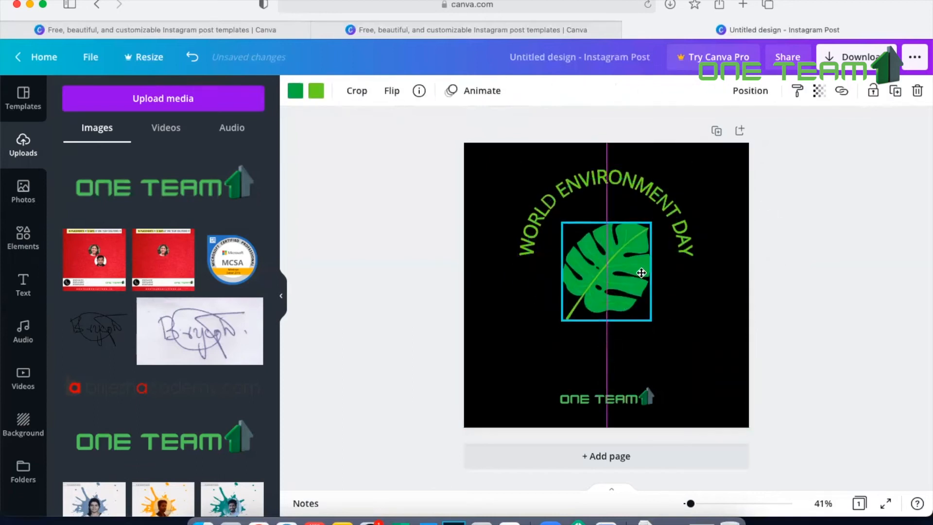
{"action": "left_click", "coordinate": [794, 290]}
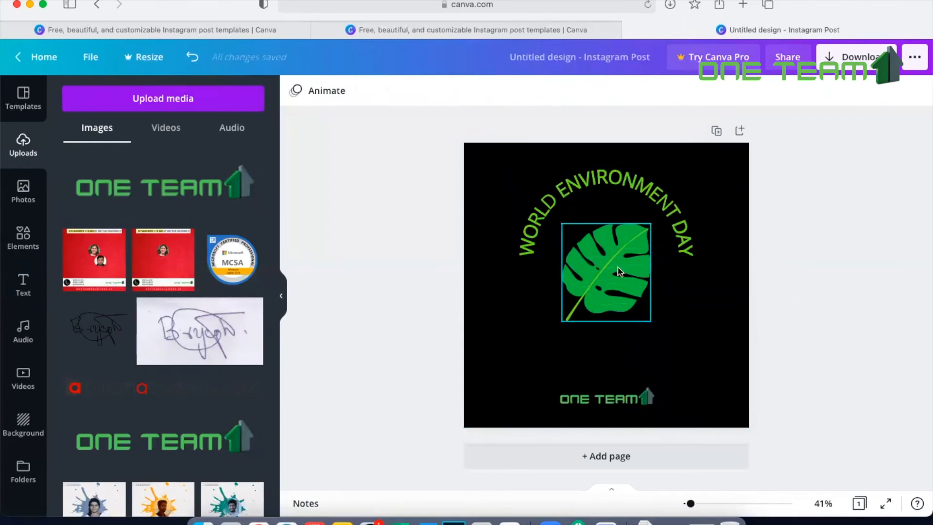
{"action": "left_click_drag", "start_coordinate": [619, 271], "coordinate": [618, 297]}
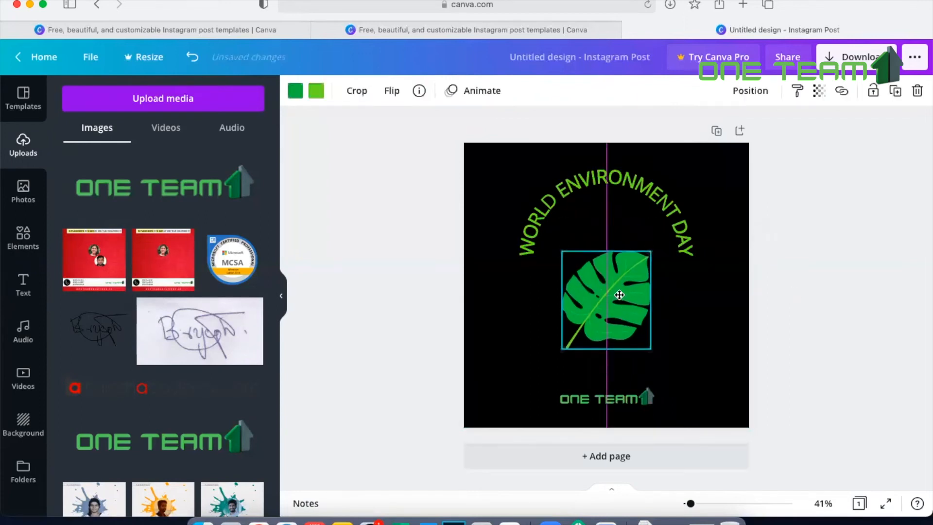
Step: Remove the curve from the WORLD ENVIRONMENT DAY text and move the straight line of text below the leaf
{"action": "left_click", "coordinate": [613, 184]}
{"action": "left_click", "coordinate": [613, 183]}
{"action": "left_click", "coordinate": [755, 444]}
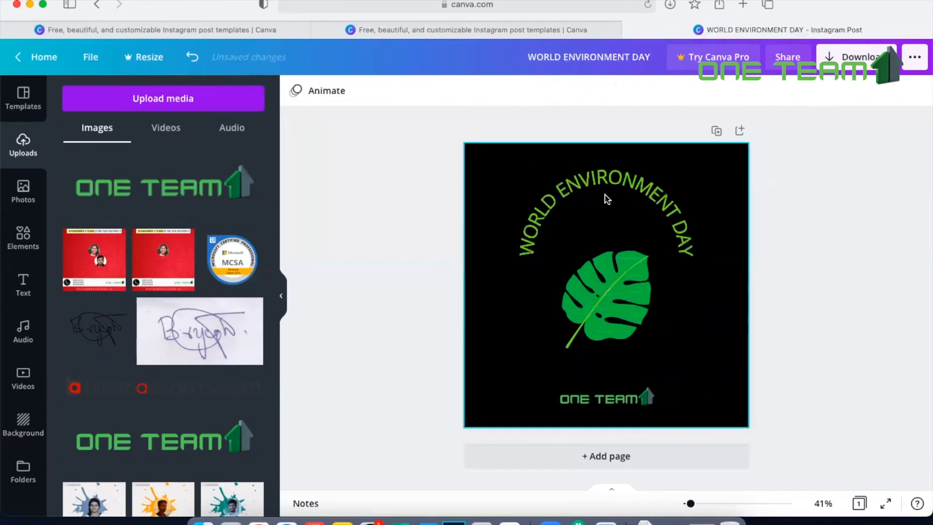
{"action": "double_click", "coordinate": [609, 184]}
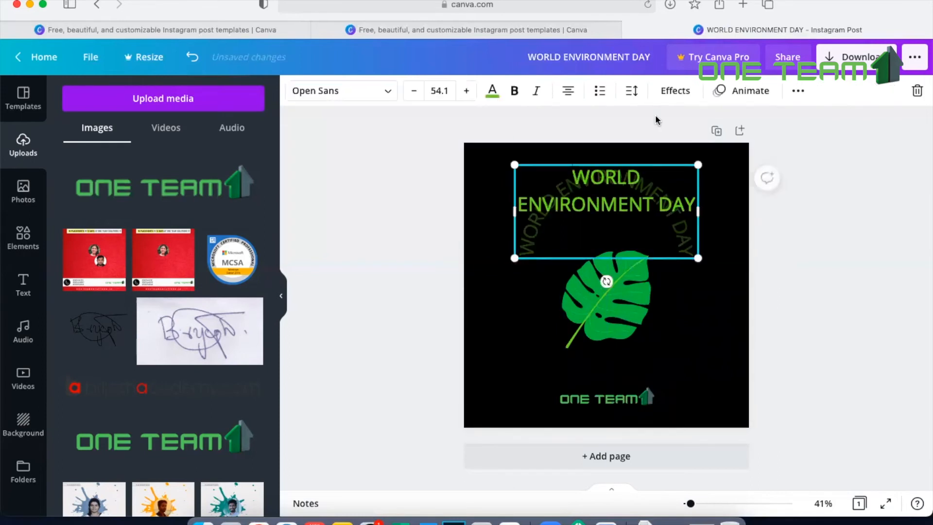
{"action": "left_click", "coordinate": [676, 90]}
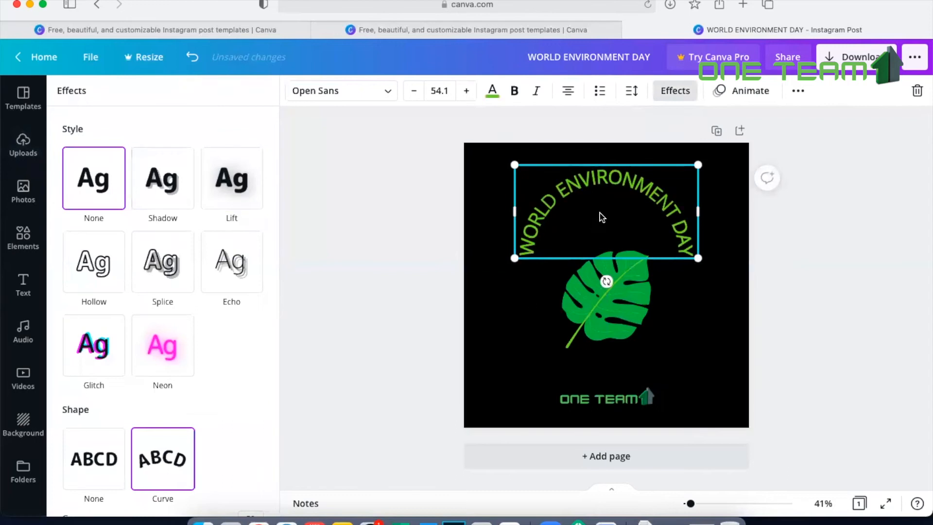
{"action": "left_click", "coordinate": [94, 462]}
{"action": "left_click_drag", "start_coordinate": [624, 198], "coordinate": [619, 389]}
Step: Move the ONE TEAM logo to the page's top centre, the text to the bottom edge, and the leaf midway between them
{"action": "left_click", "coordinate": [644, 407]}
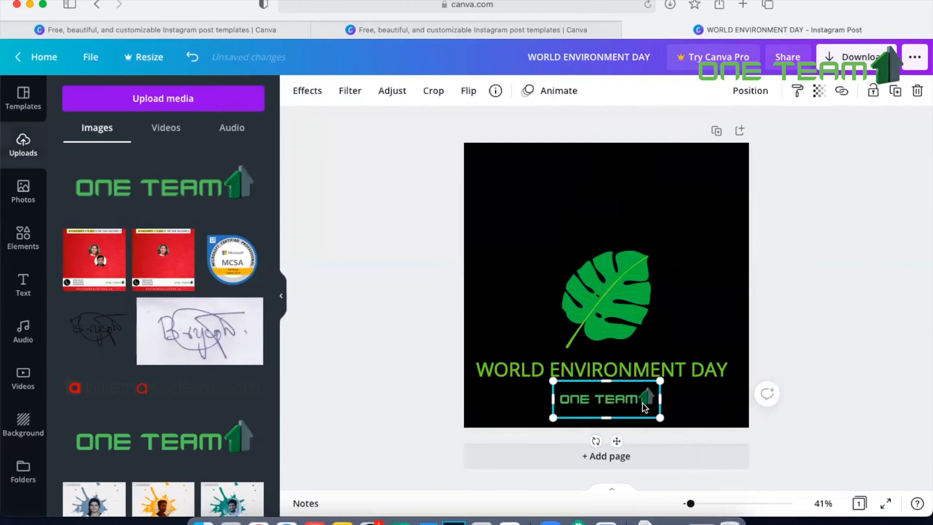
{"action": "left_click_drag", "start_coordinate": [634, 212], "coordinate": [639, 175]}
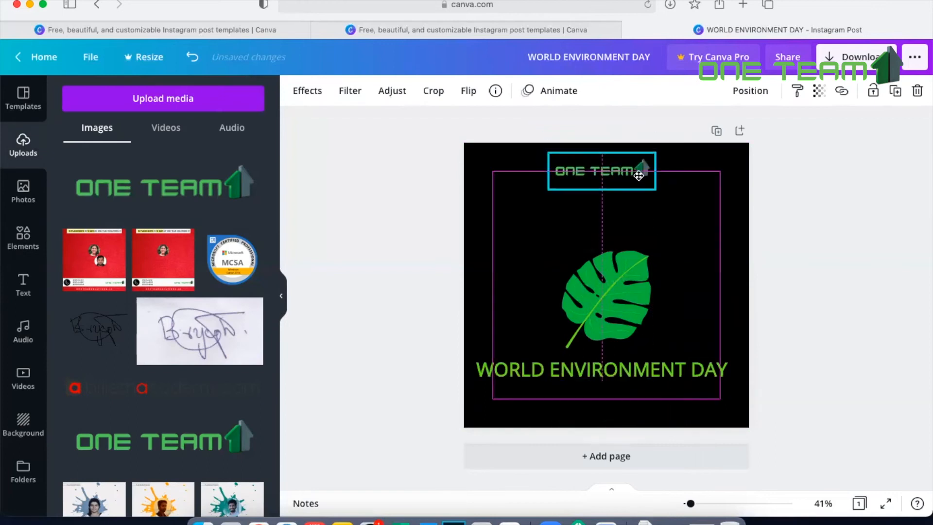
{"action": "left_click_drag", "start_coordinate": [627, 296], "coordinate": [626, 266]}
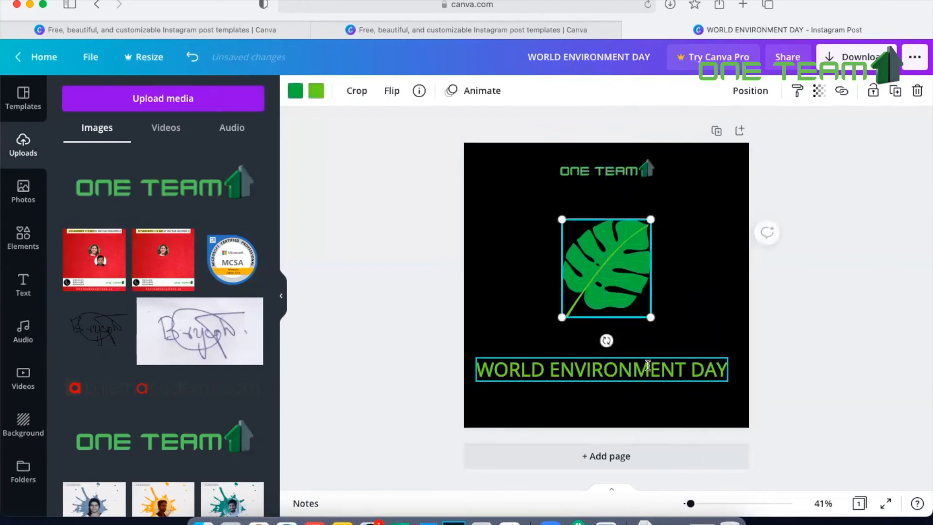
{"action": "left_click_drag", "start_coordinate": [648, 367], "coordinate": [653, 401]}
{"action": "left_click", "coordinate": [668, 311]}
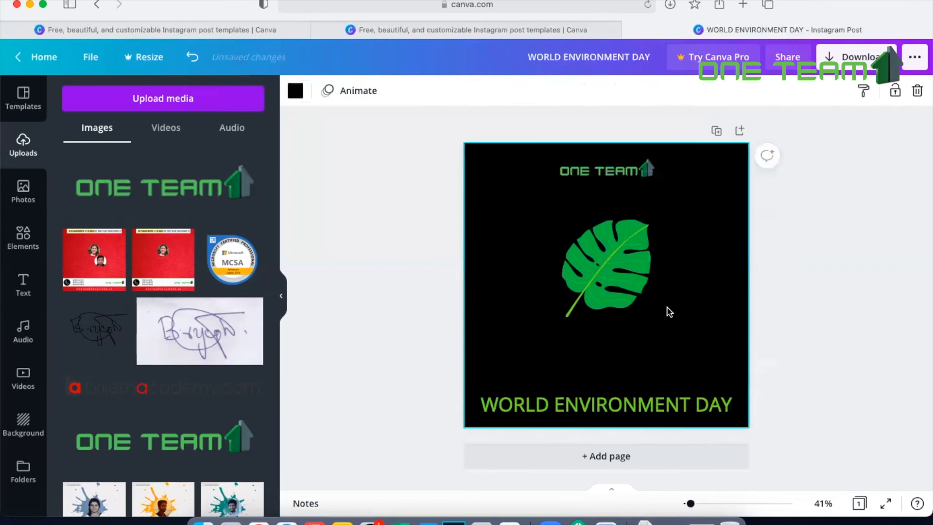
{"action": "left_click_drag", "start_coordinate": [620, 250], "coordinate": [621, 285]}
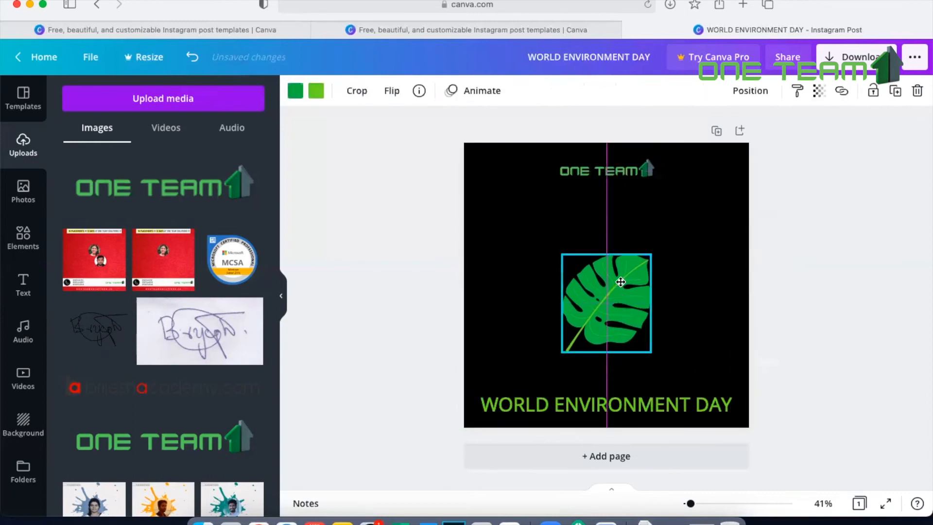
{"action": "left_click", "coordinate": [707, 183]}
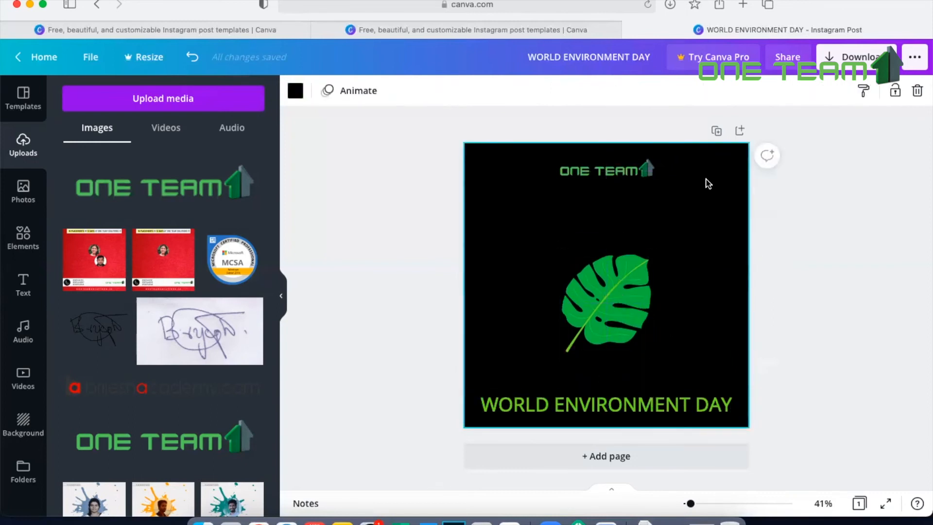
Step: Delete the logo, the leaf and the WORLD ENVIRONMENT DAY text from the page
{"action": "left_click", "coordinate": [19, 97]}
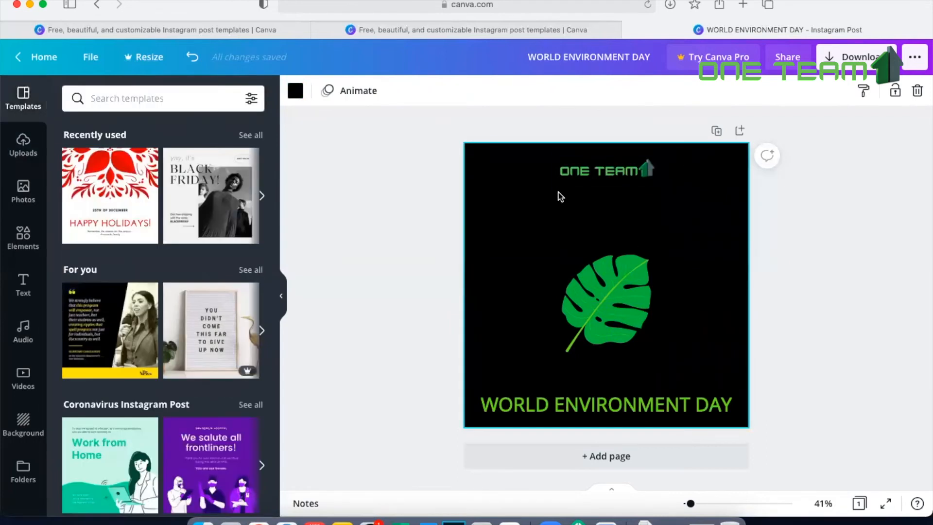
{"action": "left_click", "coordinate": [576, 173]}
{"action": "key", "text": "Delete"}
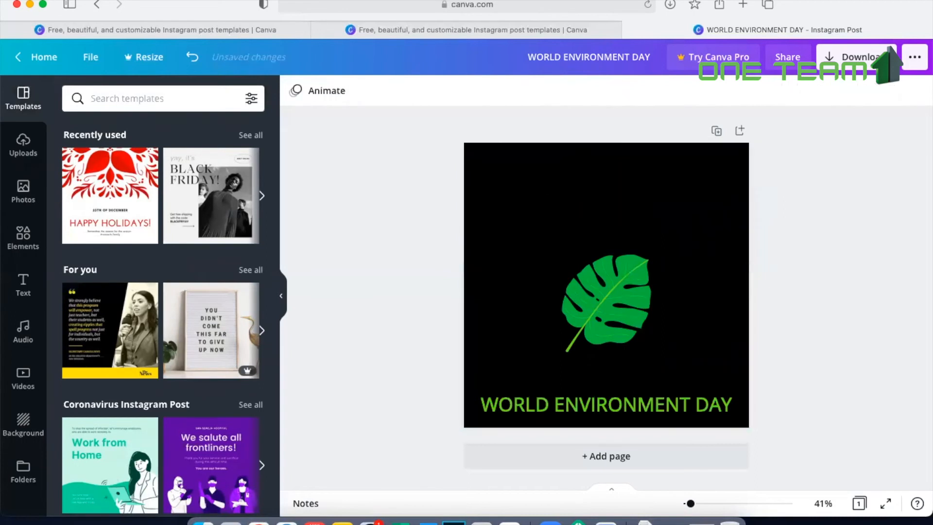
{"action": "left_click", "coordinate": [606, 301]}
{"action": "key", "text": "Delete"}
{"action": "left_click", "coordinate": [641, 403]}
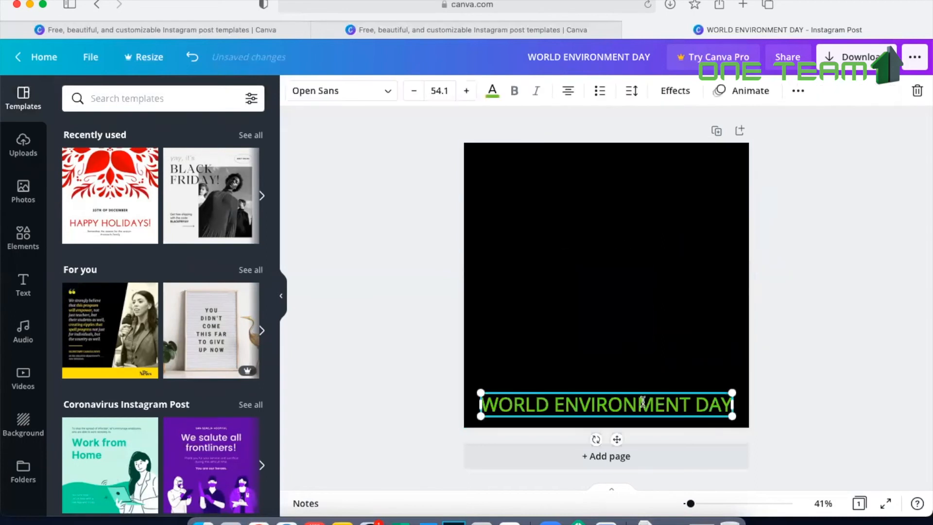
{"action": "key", "text": "Delete"}
Step: Search the templates for DIWALI and apply the red Diwali Festival template to the page
{"action": "scroll", "coordinate": [187, 404], "scroll_direction": "down", "scroll_amount": 4}
{"action": "scroll", "coordinate": [187, 405], "scroll_direction": "up", "scroll_amount": 4}
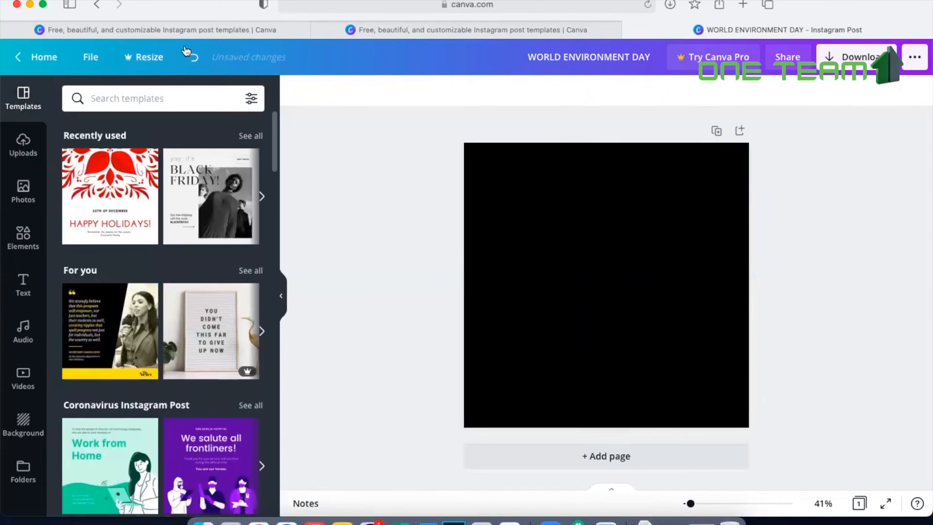
{"action": "left_click", "coordinate": [146, 98]}
{"action": "type", "text": "DIWALI"}
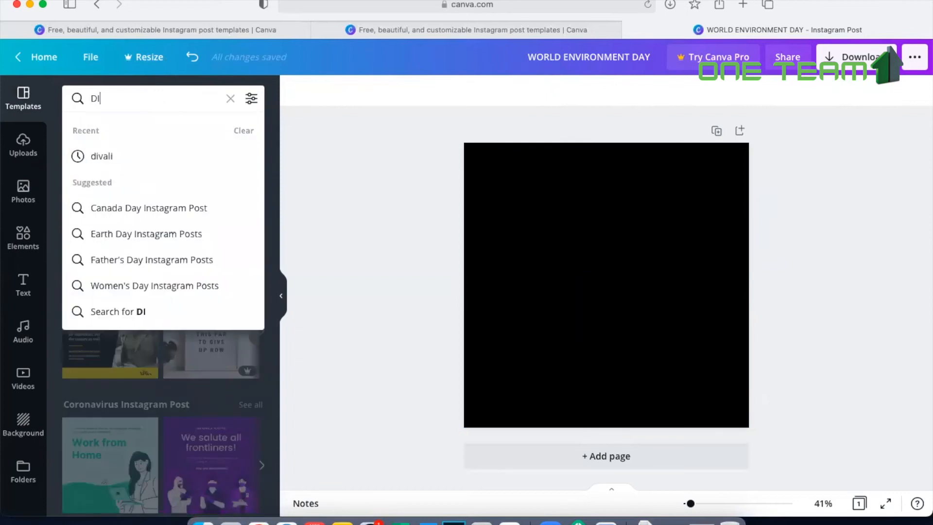
{"action": "key", "text": "Return"}
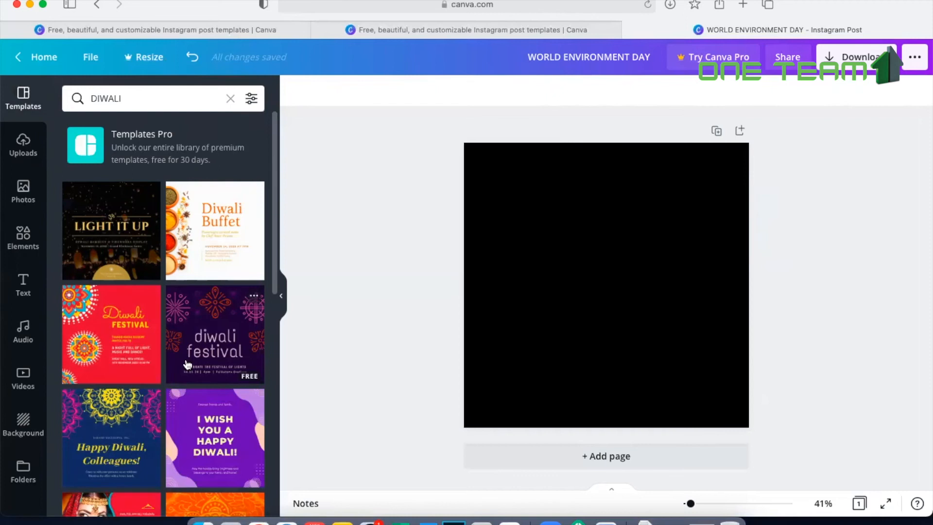
{"action": "scroll", "coordinate": [222, 411], "scroll_direction": "down", "scroll_amount": 5}
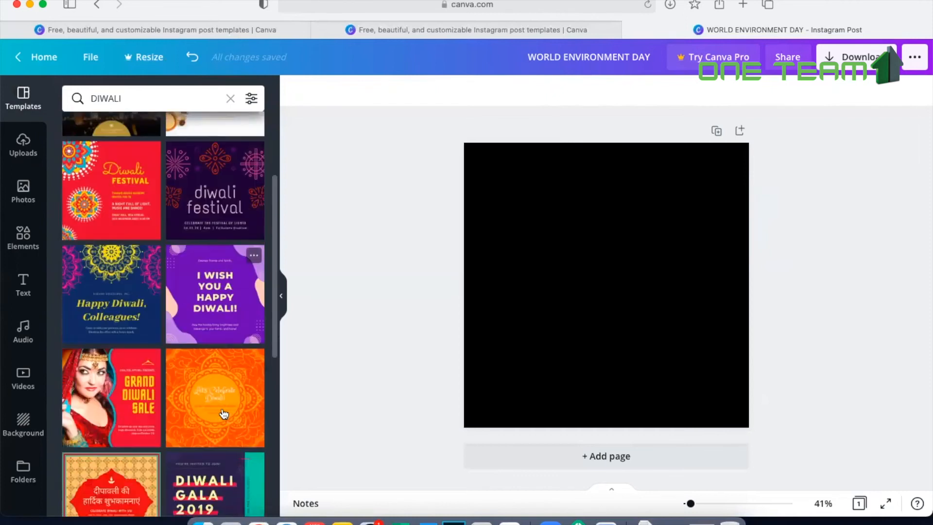
{"action": "scroll", "coordinate": [224, 413], "scroll_direction": "up", "scroll_amount": 4}
{"action": "left_click", "coordinate": [119, 267]}
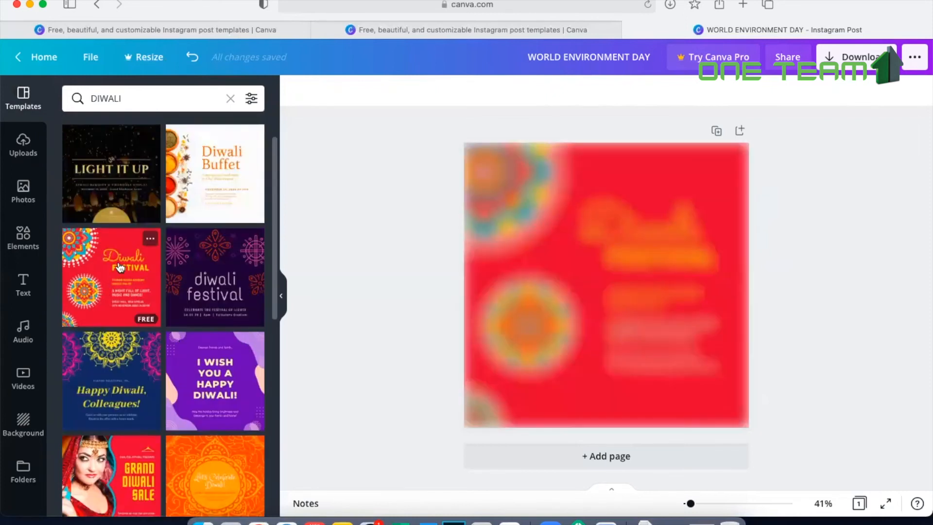
Step: Delete the yellow "THAAQIB ACADIA ACADEMY INVITES YOU TO" text from the Diwali design
{"action": "left_click", "coordinate": [631, 236]}
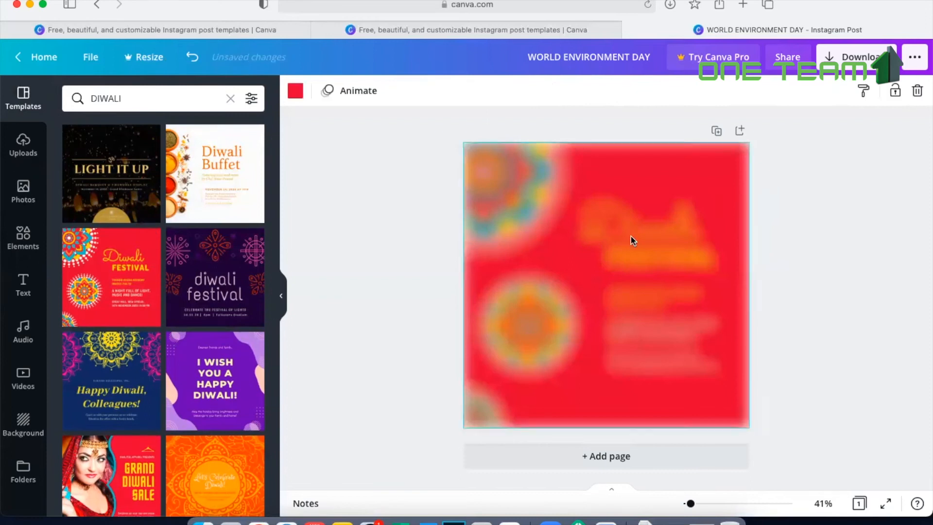
{"action": "left_click", "coordinate": [665, 236]}
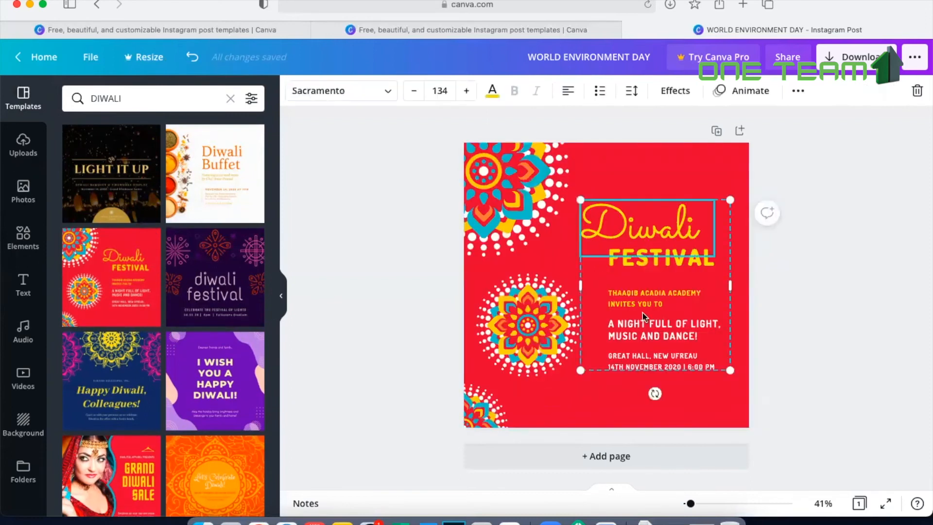
{"action": "left_click", "coordinate": [652, 293]}
{"action": "double_click", "coordinate": [653, 293]}
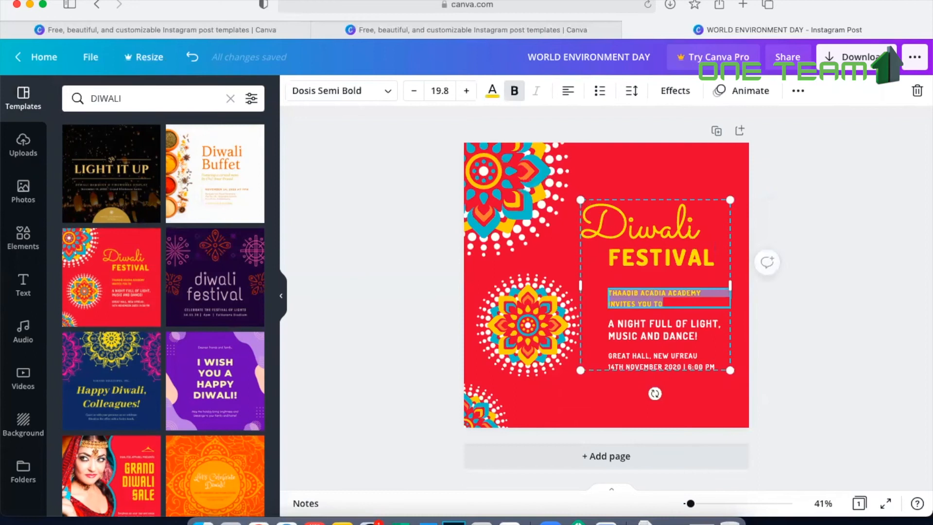
{"action": "key", "text": "BackSpace"}
{"action": "left_click", "coordinate": [653, 320]}
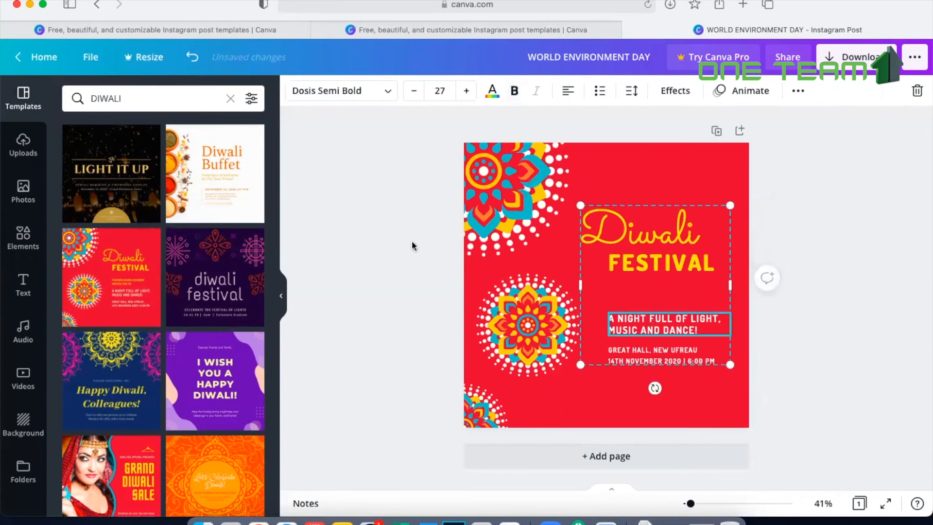
Step: Add the uploaded ONE TEAM logo to the Diwali design and place it in the page's upper-right corner
{"action": "left_click", "coordinate": [23, 145]}
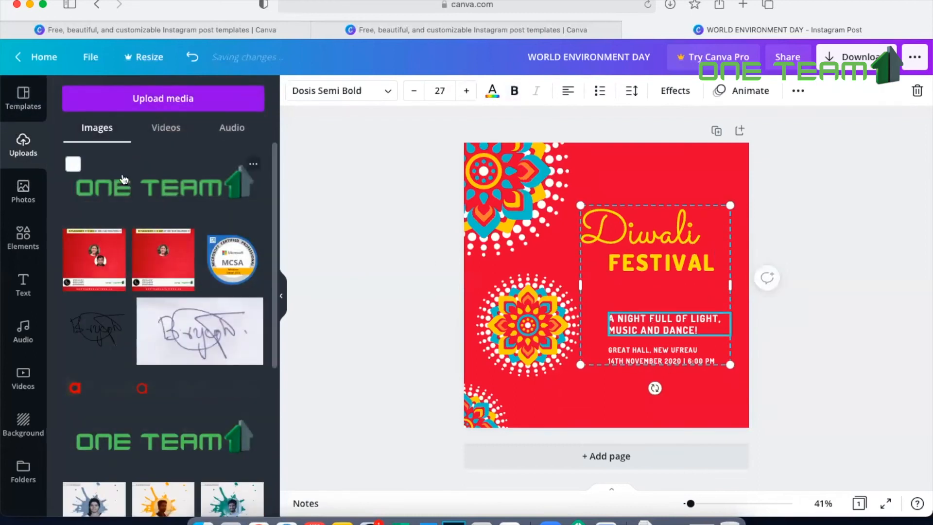
{"action": "left_click", "coordinate": [124, 179]}
{"action": "left_click_drag", "start_coordinate": [619, 286], "coordinate": [693, 172]}
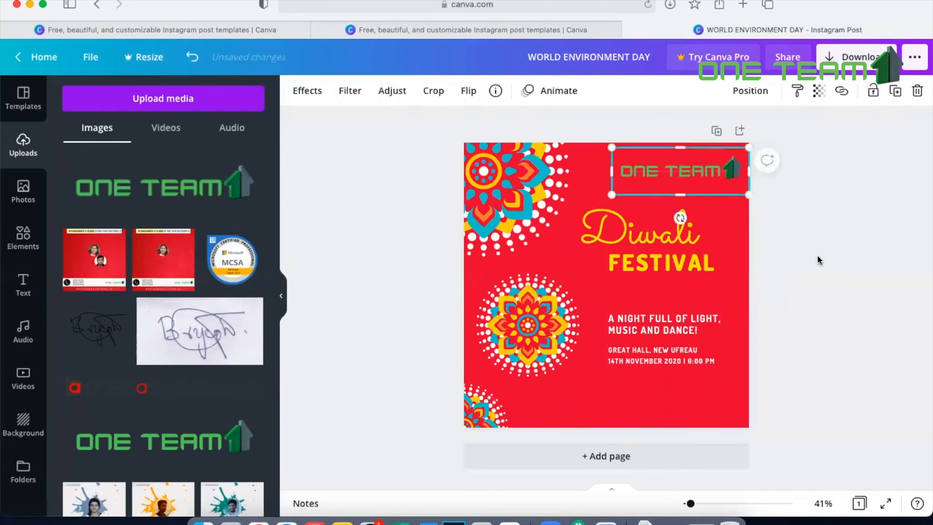
{"action": "left_click", "coordinate": [836, 325]}
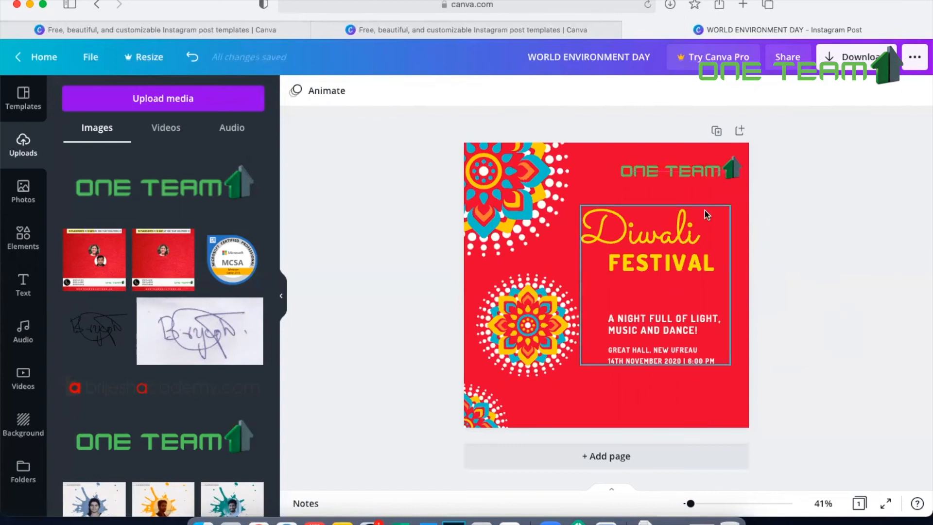
Step: Examine the file types offered for downloading the design, and close the download settings without downloading
{"action": "left_click", "coordinate": [851, 54]}
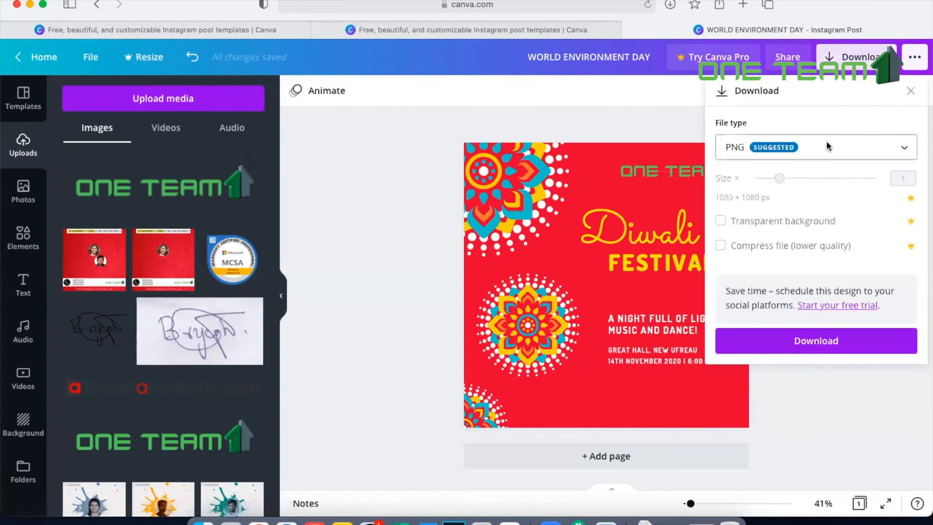
{"action": "left_click", "coordinate": [828, 146]}
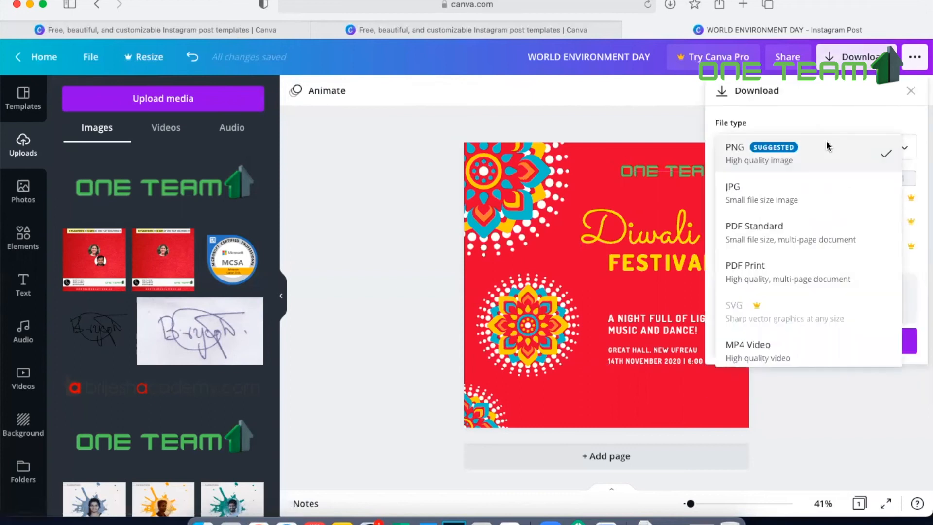
{"action": "left_click", "coordinate": [849, 409]}
{"action": "left_click", "coordinate": [910, 91]}
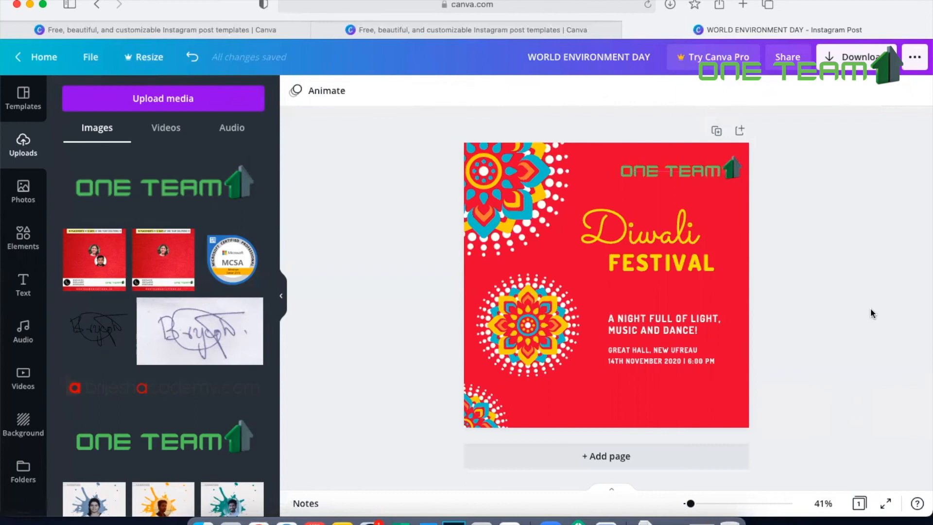
Step: Return to the Canva home page and open the Posters template collection under Marketing
{"action": "left_click", "coordinate": [23, 97]}
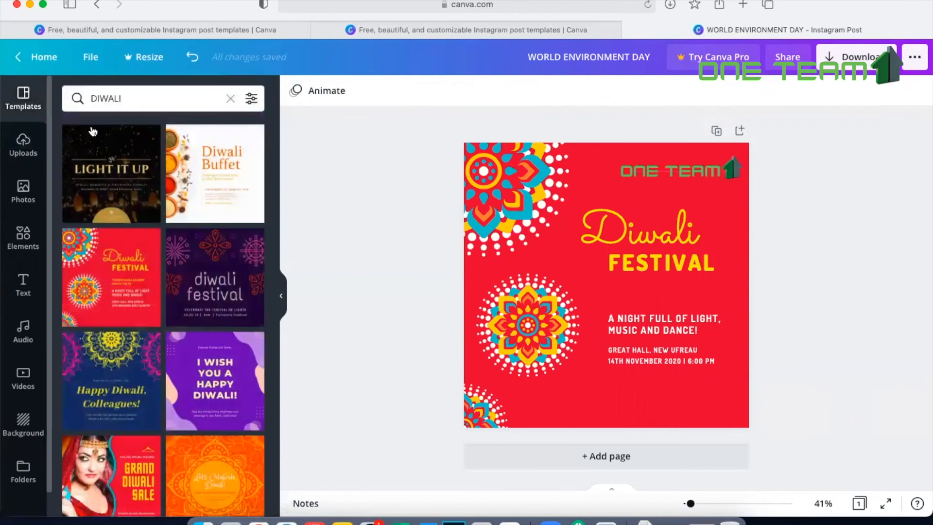
{"action": "left_click", "coordinate": [41, 56]}
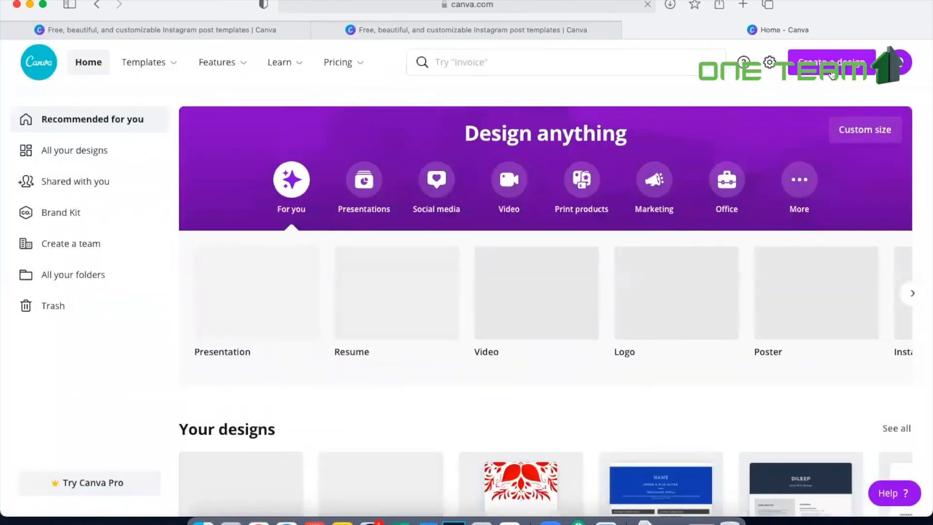
{"action": "mouse_move", "coordinate": [158, 64]}
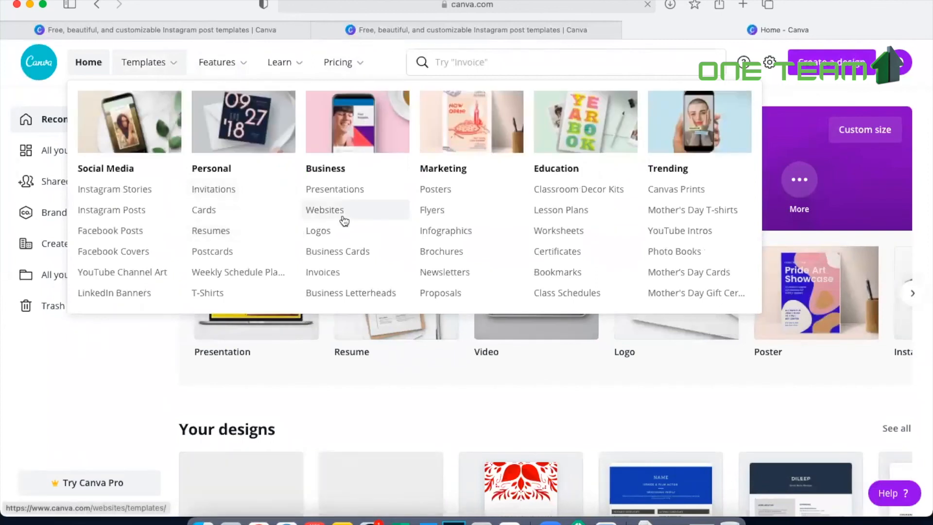
{"action": "left_click", "coordinate": [428, 193]}
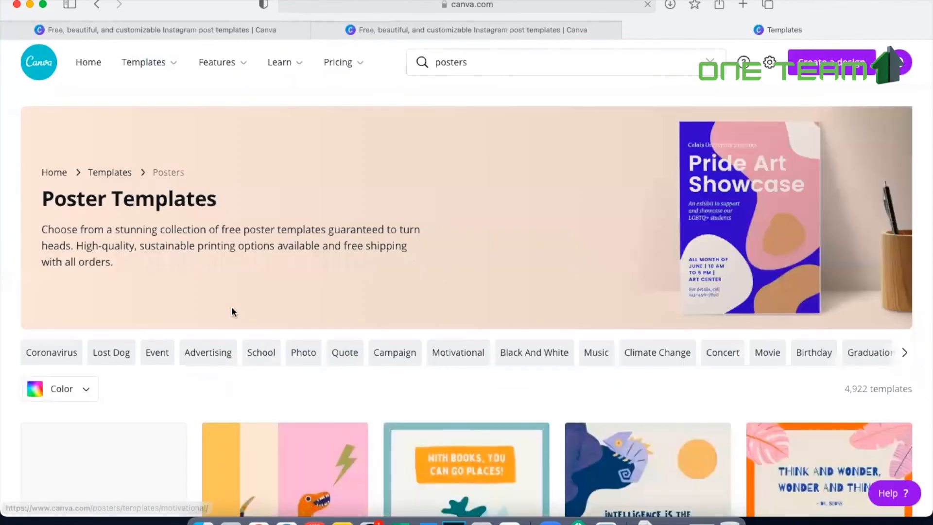
Step: Create a design from the Green and Orange Collage Care for Others Eid Poster template and select its heading text
{"action": "scroll", "coordinate": [431, 375], "scroll_direction": "down", "scroll_amount": 10}
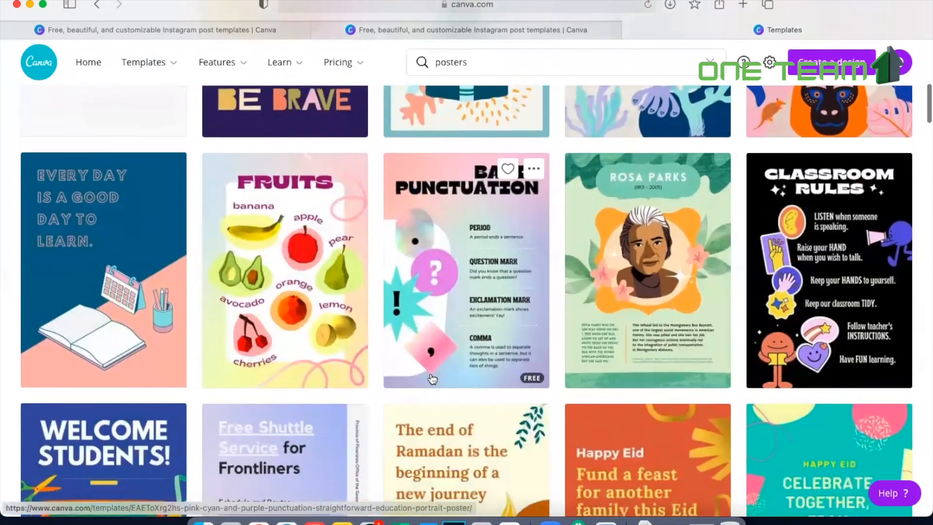
{"action": "scroll", "coordinate": [432, 379], "scroll_direction": "down", "scroll_amount": 6}
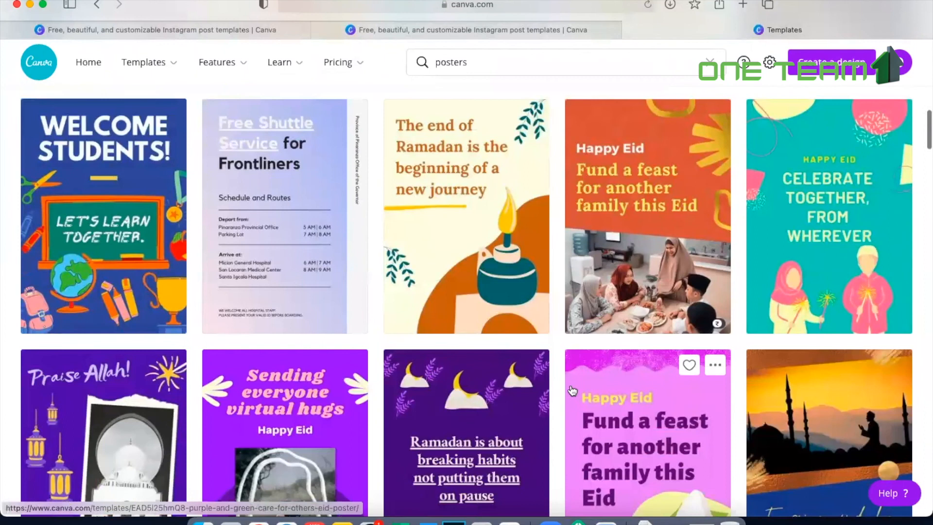
{"action": "scroll", "coordinate": [572, 390], "scroll_direction": "down", "scroll_amount": 10}
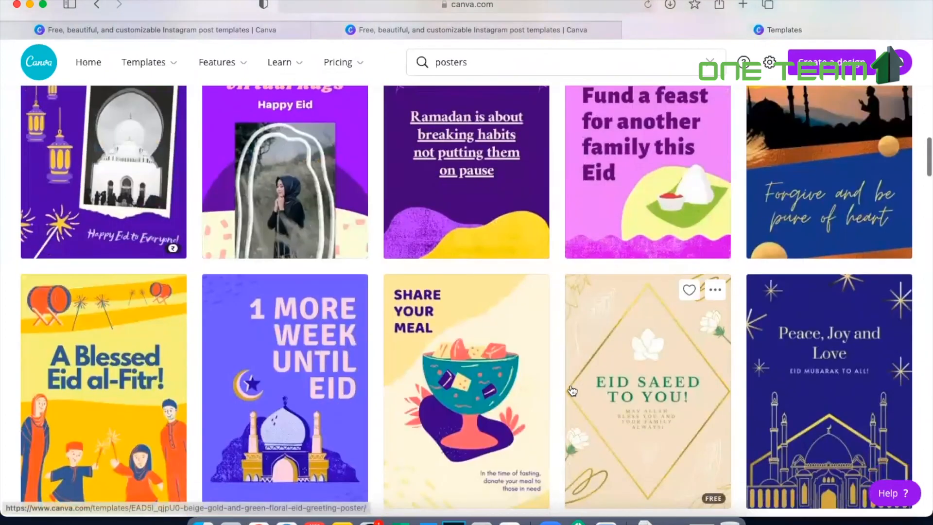
{"action": "scroll", "coordinate": [572, 390], "scroll_direction": "down", "scroll_amount": 4}
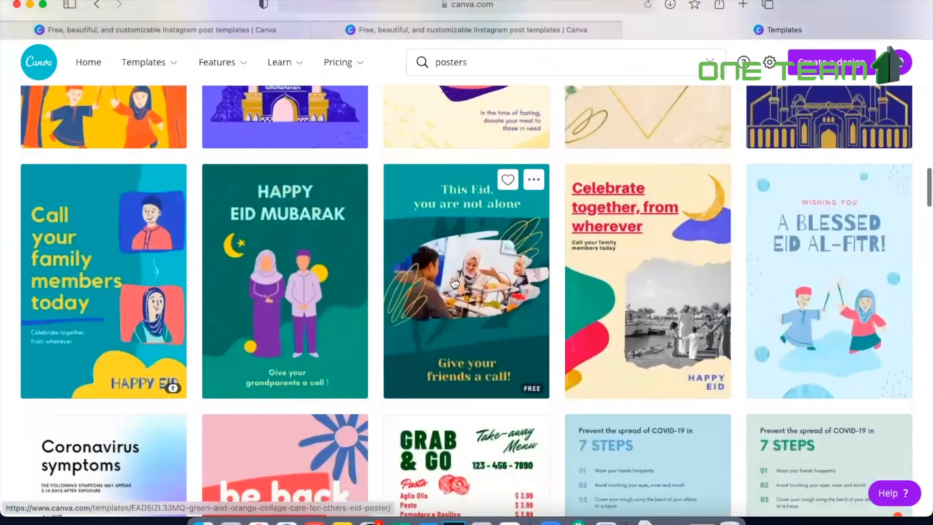
{"action": "left_click", "coordinate": [452, 281]}
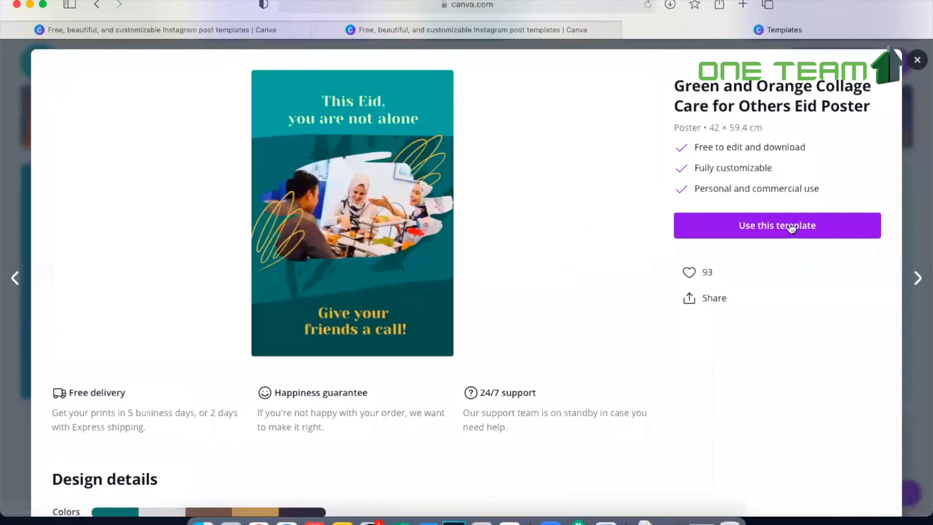
{"action": "left_click", "coordinate": [786, 229]}
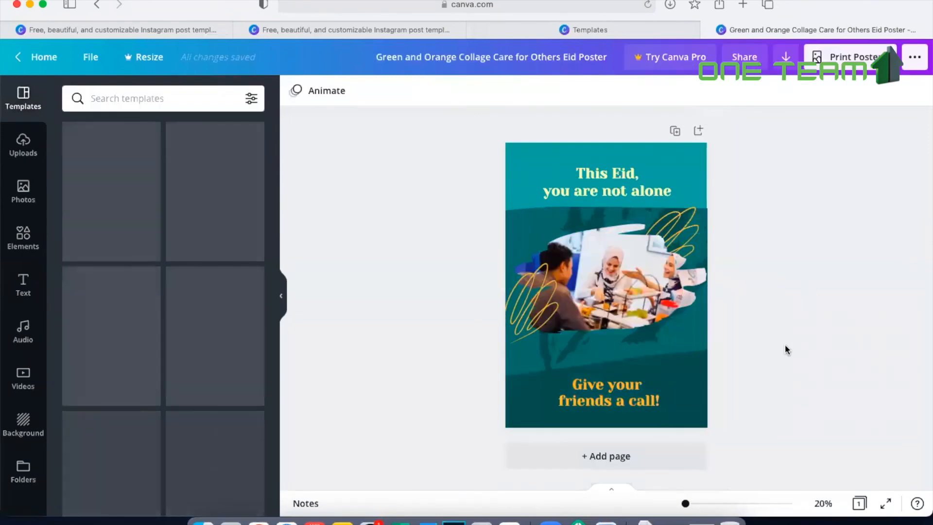
{"action": "left_click", "coordinate": [619, 183]}
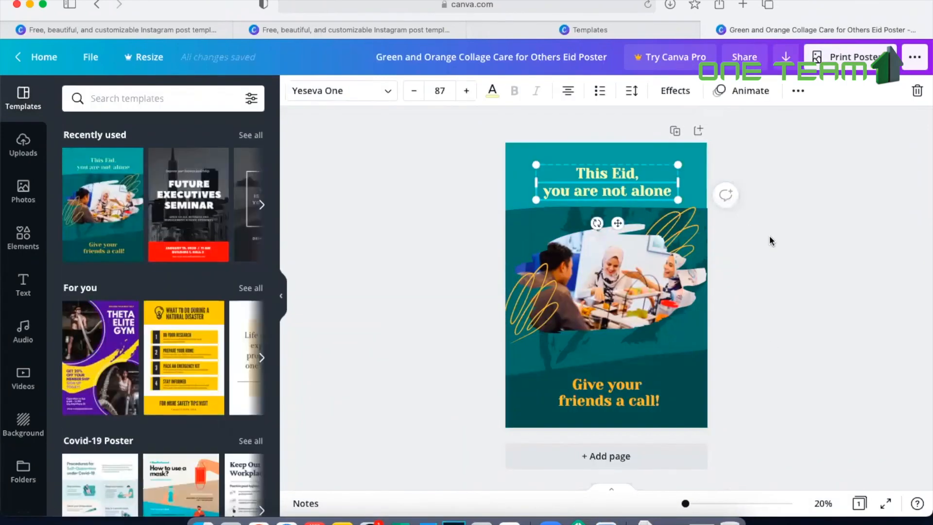